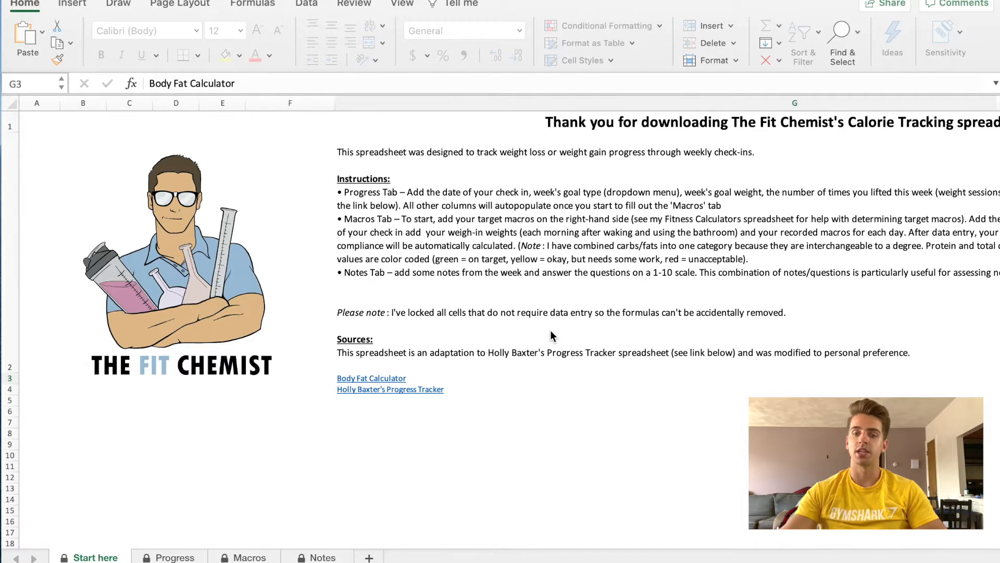
Unprotect the Start here sheet and protect it again without a password, allowing only the selection of unlocked cells
scroll(535, 331, right, 1)
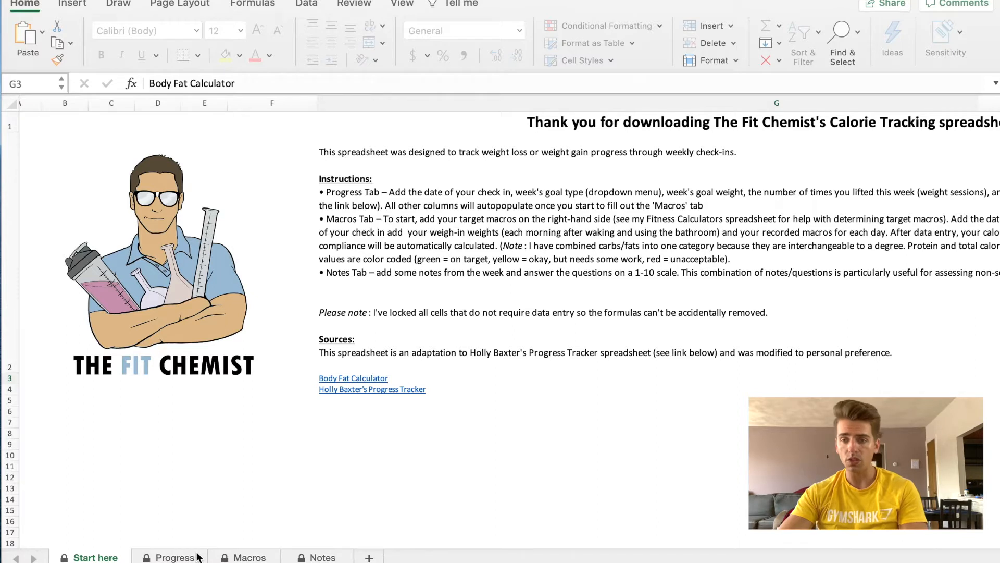
click(91, 558)
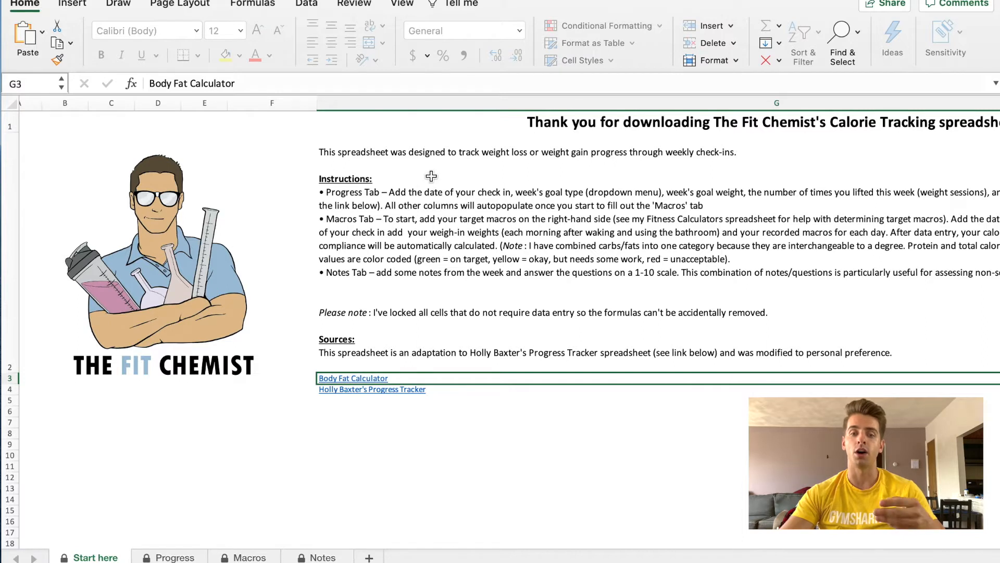
click(362, 5)
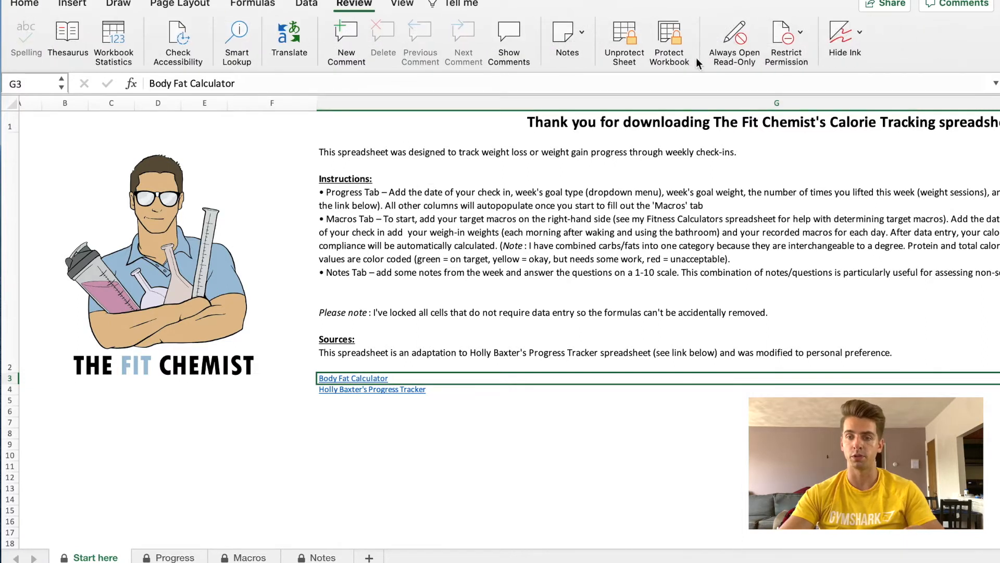
click(630, 35)
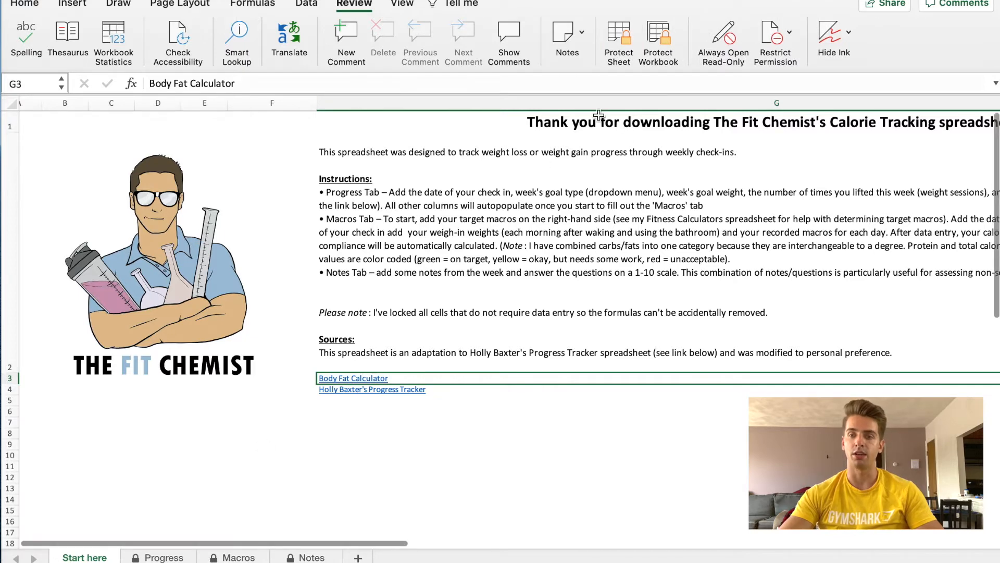
click(617, 32)
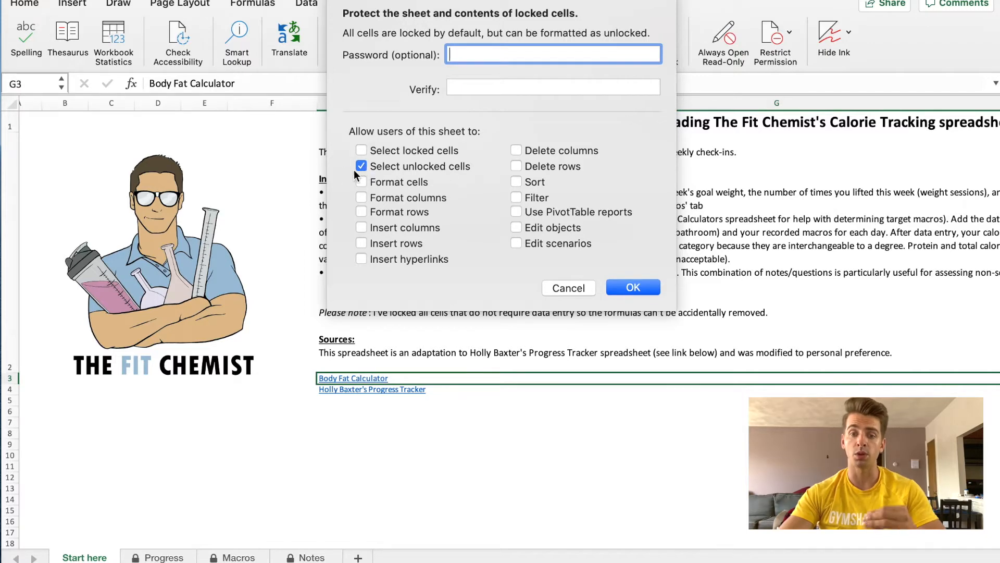
click(635, 287)
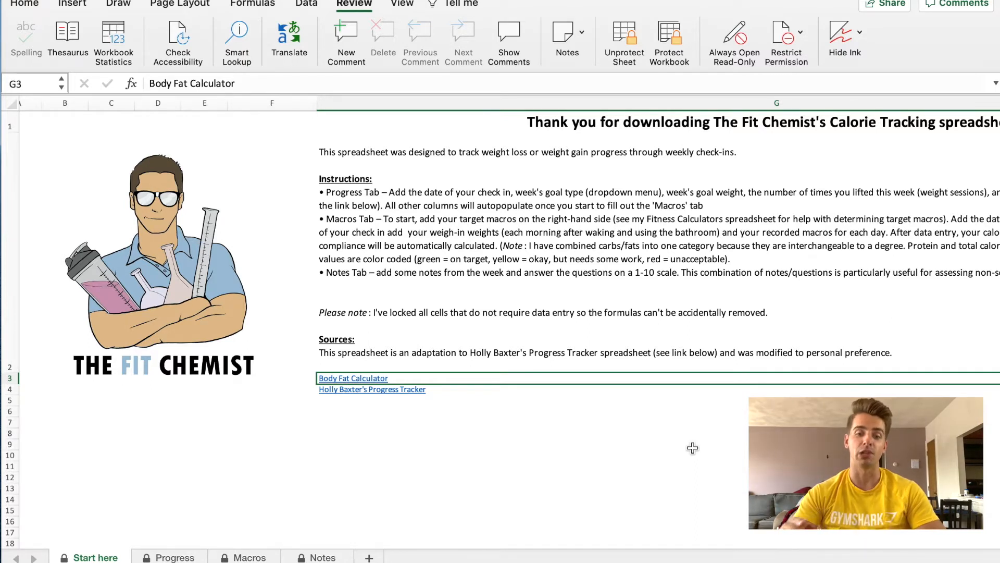
On the Progress sheet, enter 6/28/20 as the check-in date for week 1
scroll(692, 448, left, 1)
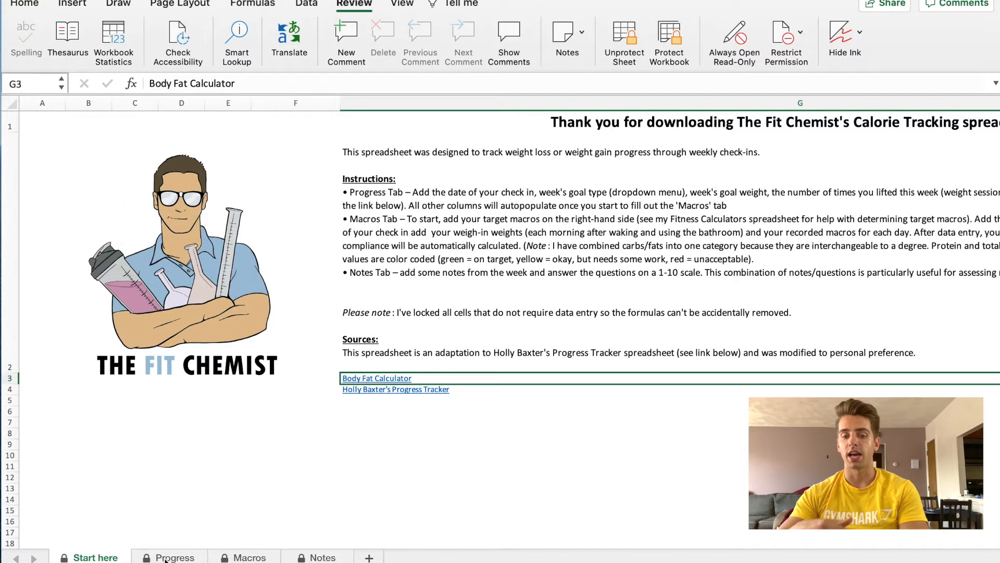
click(165, 557)
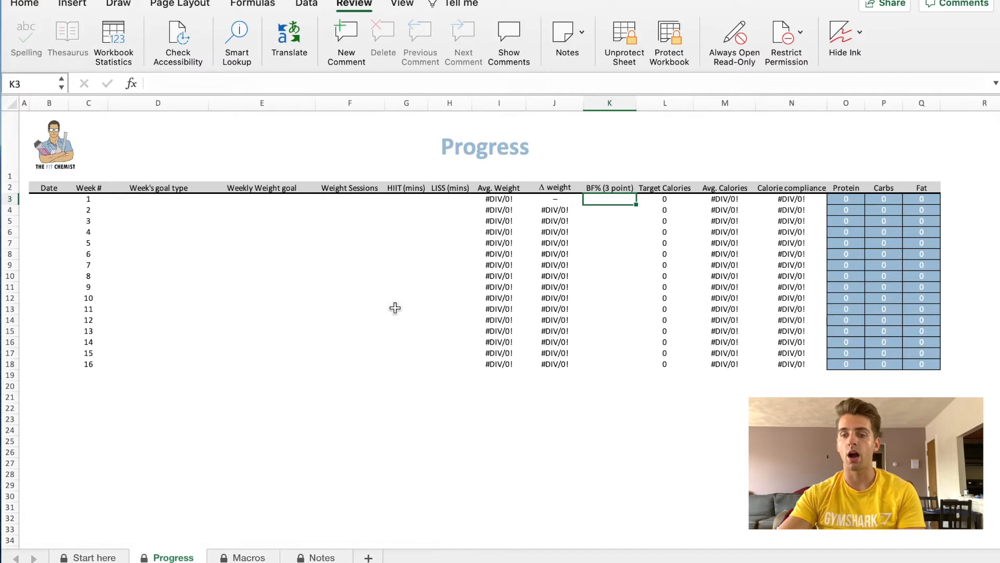
click(49, 202)
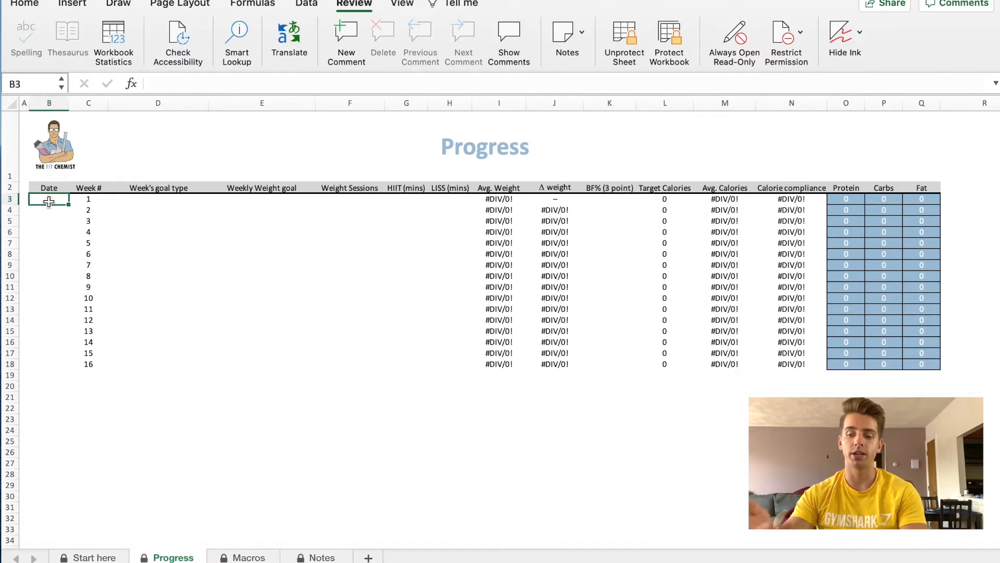
text(6/28)
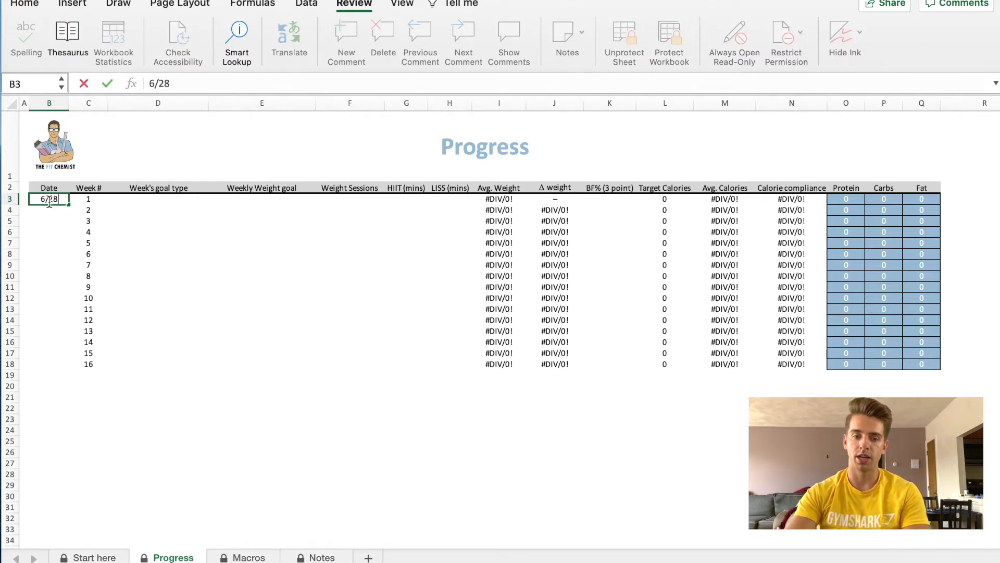
text(/20)
key(Return)
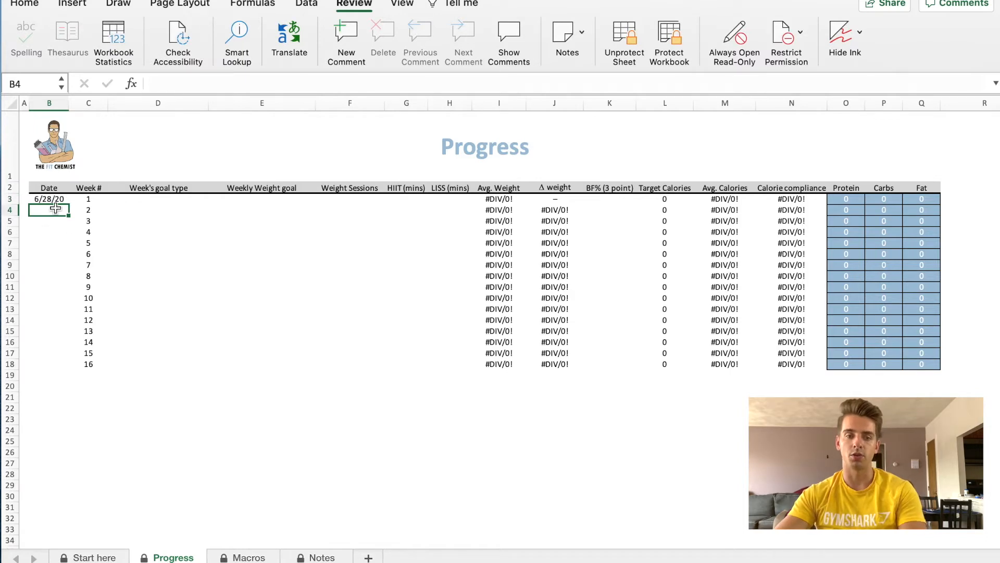
Set week 1's goal type to Fat loss and its weekly weight goal to the text -0.5 lbs
click(167, 201)
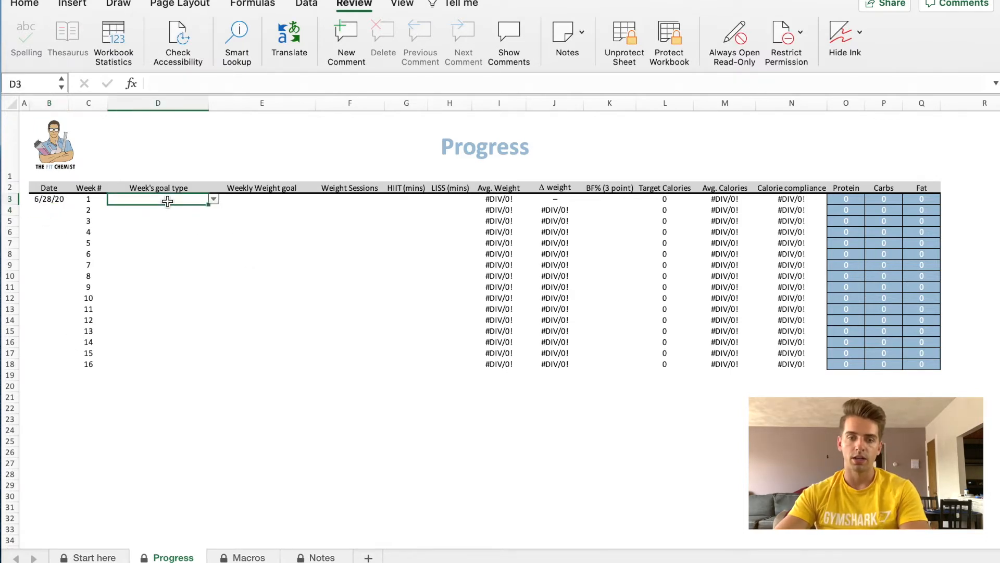
click(213, 200)
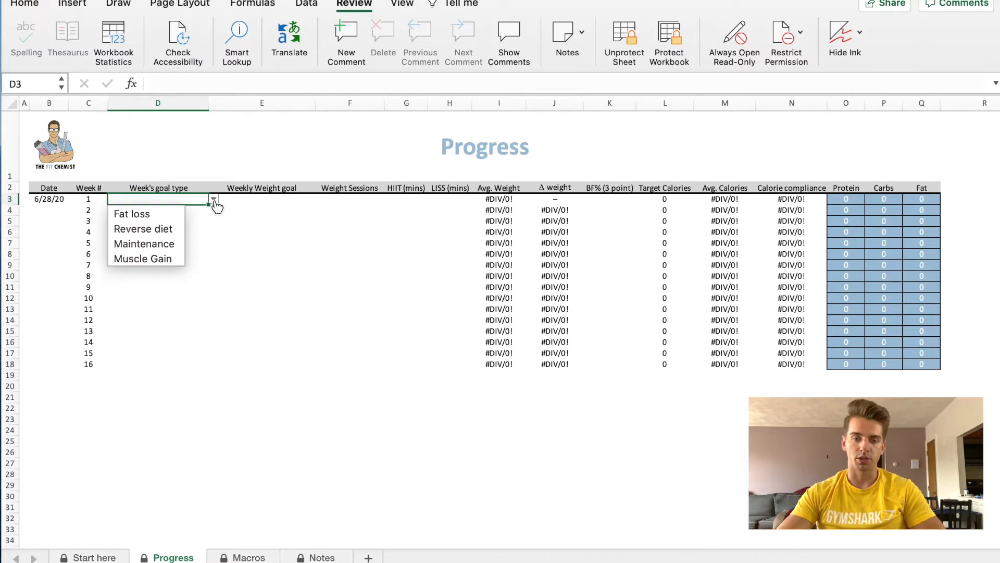
click(154, 214)
click(260, 201)
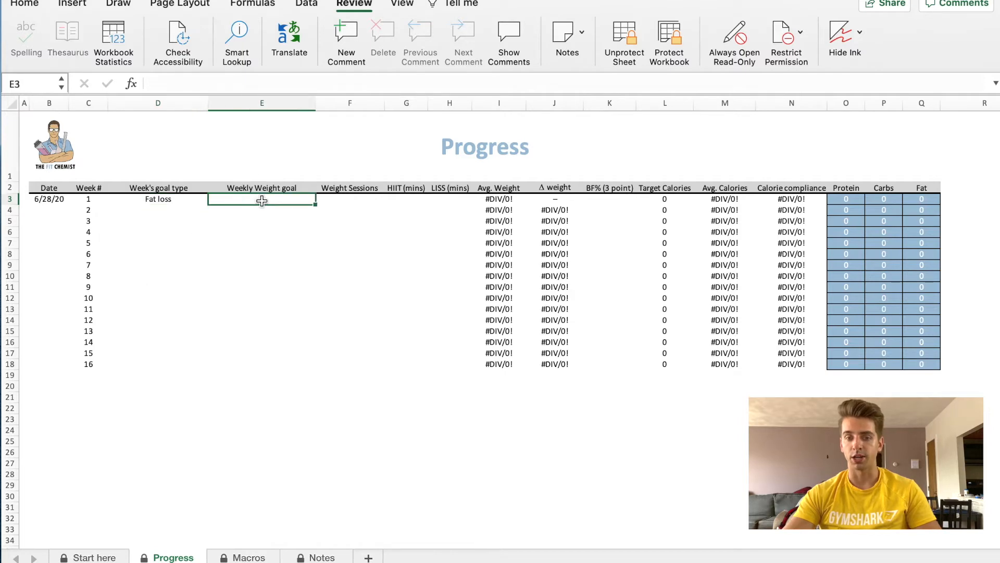
double_click(276, 201)
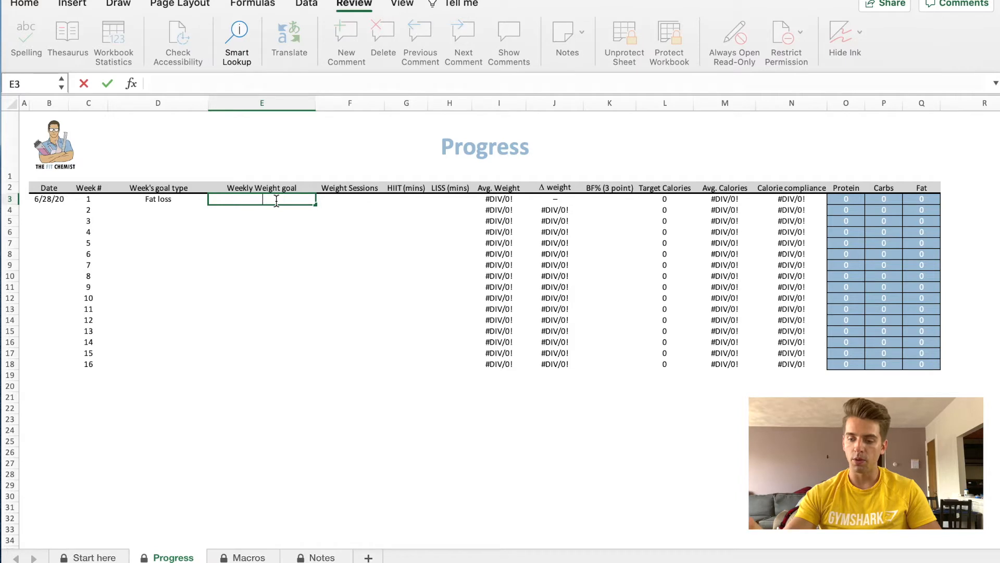
text(')
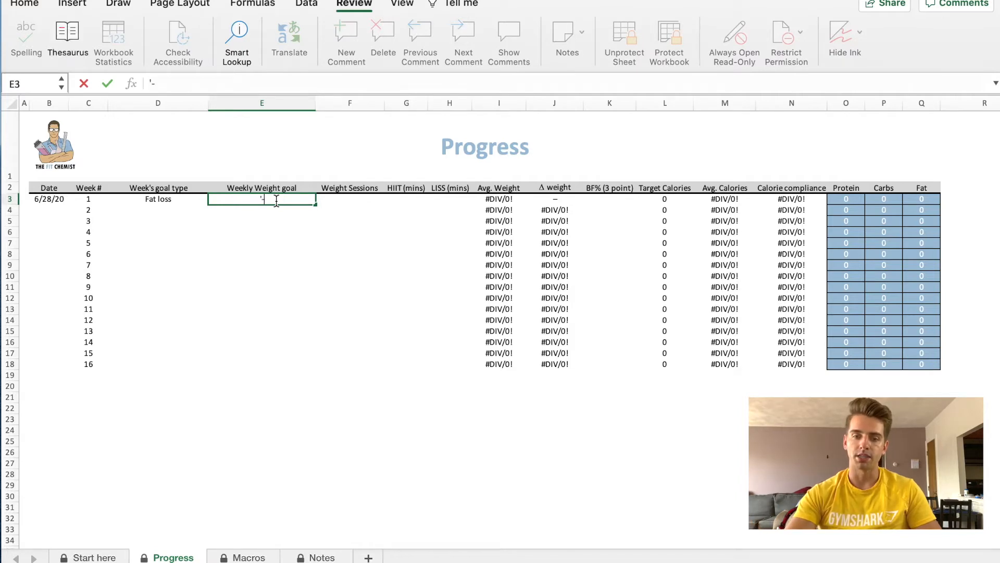
text(-0.5 lbs)
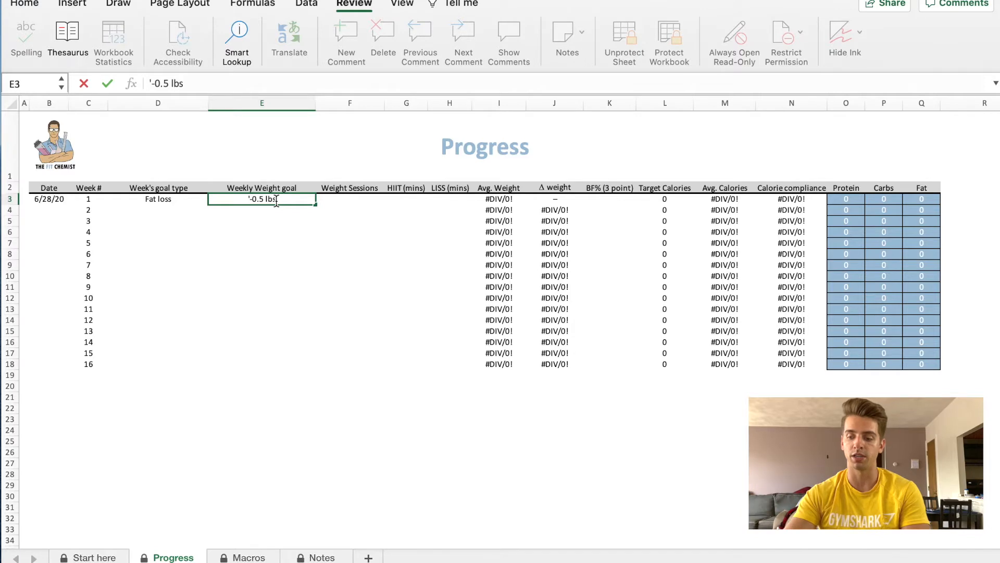
key(Return)
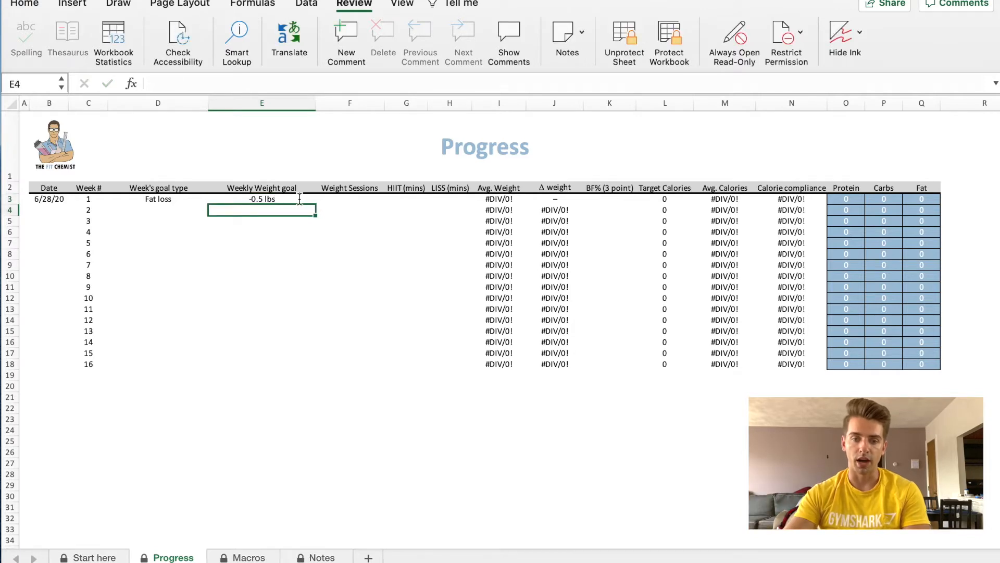
Change week 1's weekly weight goal to + 0.5 lbs
click(299, 199)
double_click(253, 198)
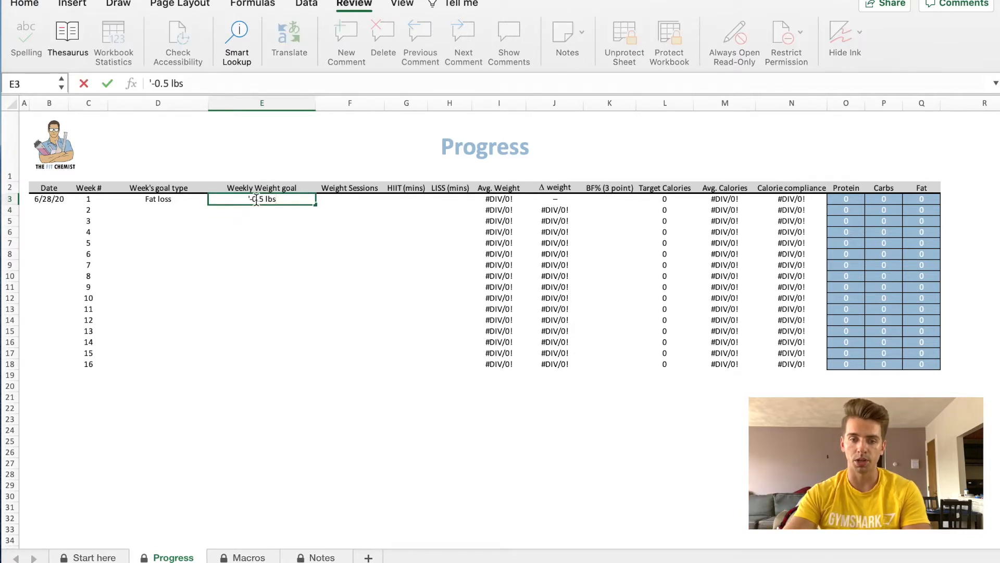
key(Delete)
text(+)
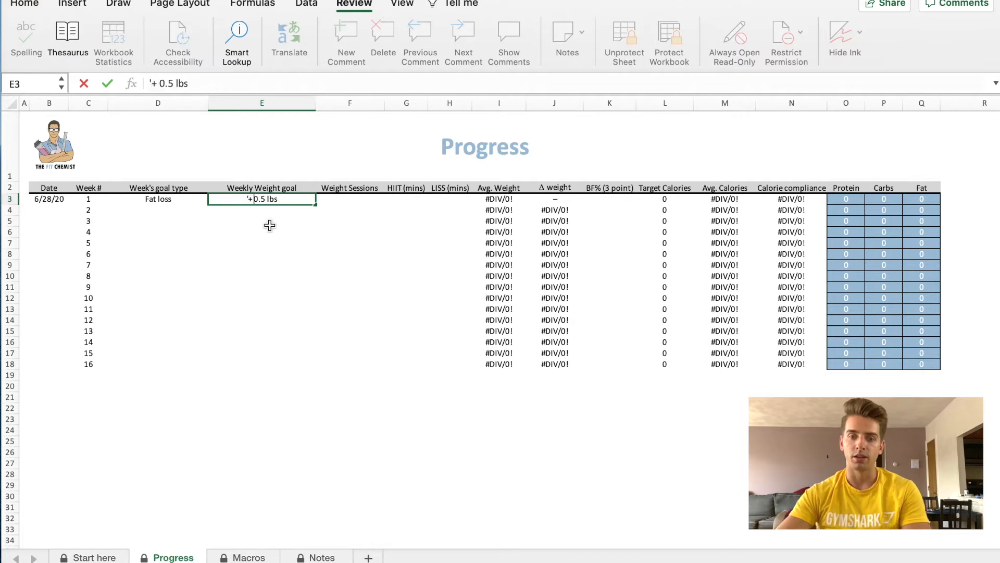
key(Return)
Change week 1's weekly weight goal back to -0.5 lbs
double_click(281, 199)
click(256, 200)
key(BackSpace)
key(BackSpace)
text(-)
key(Return)
Enter 5 weight sessions for week 1
key(Up)
key(Right)
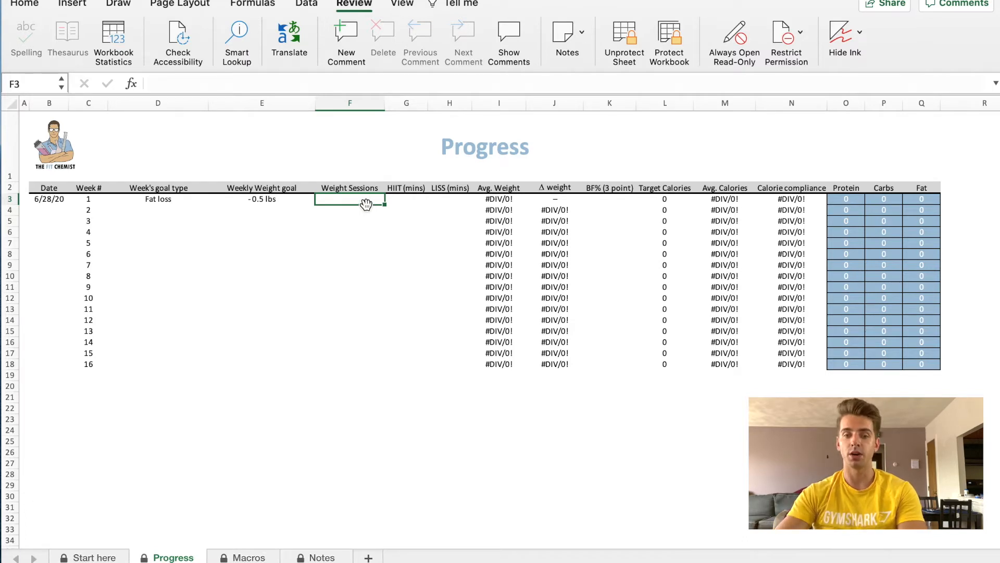
text(5)
key(Return)
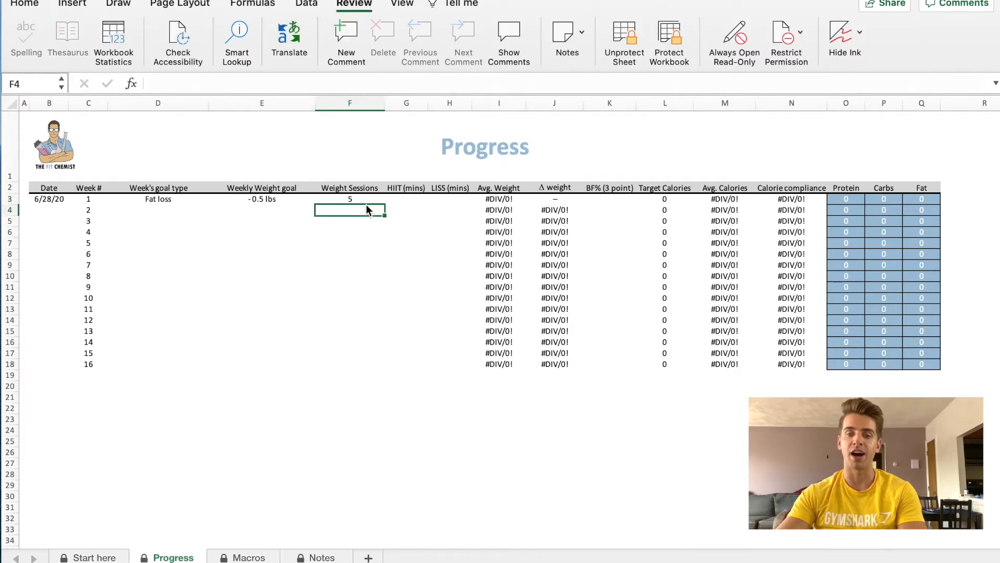
Record week 1's cardio as 30 minutes of HIIT and 80 minutes of LISS
click(408, 201)
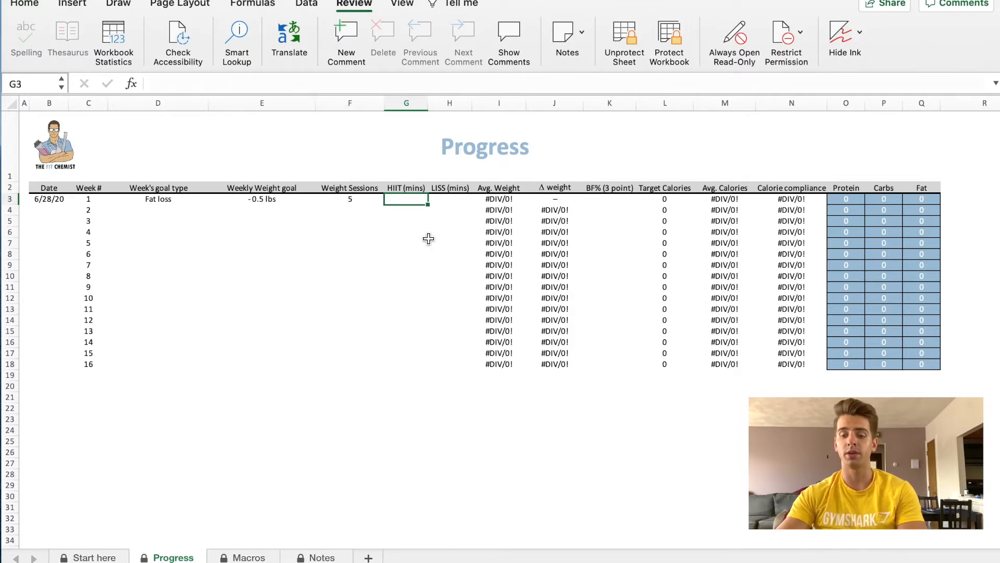
text(30)
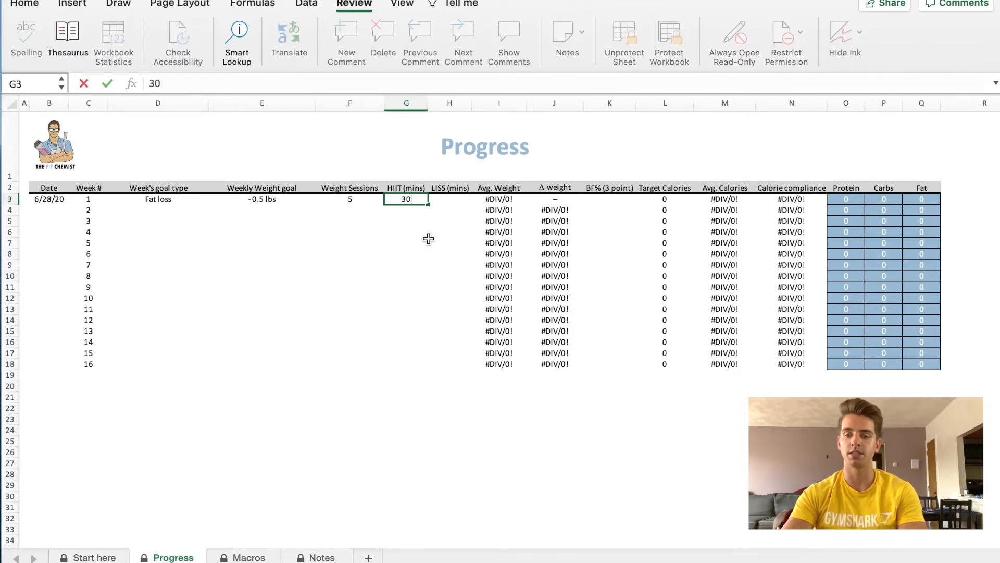
key(Tab)
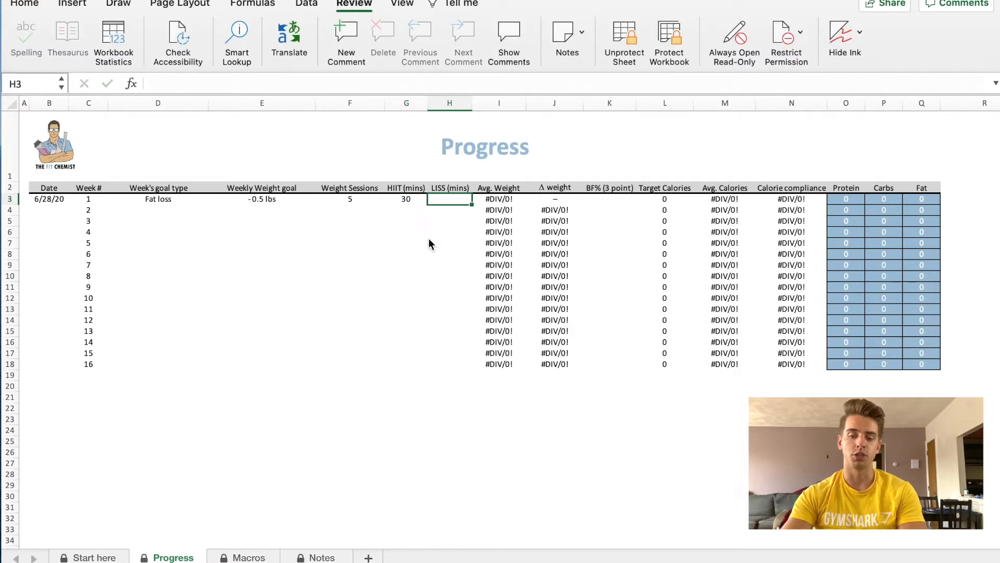
text(80)
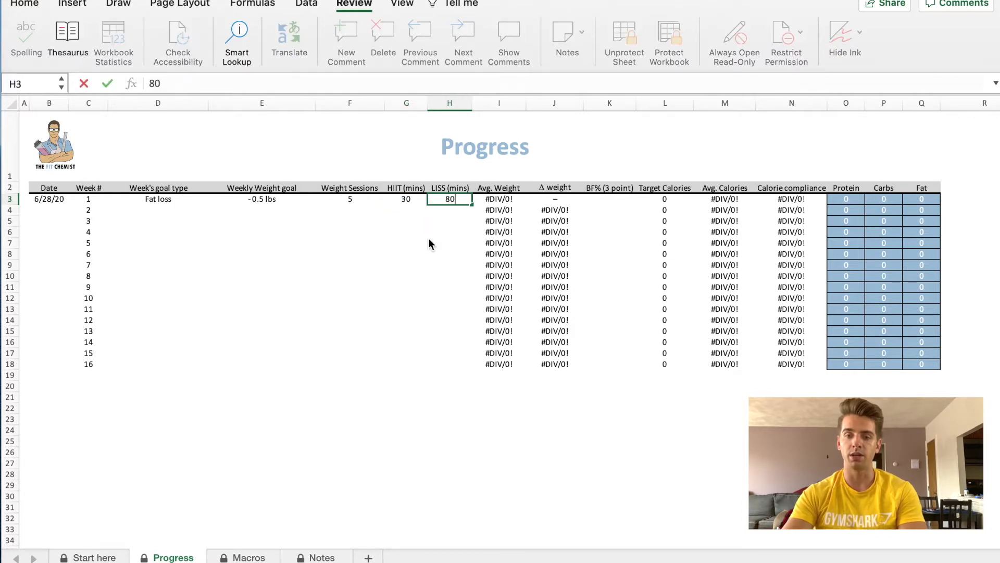
key(Return)
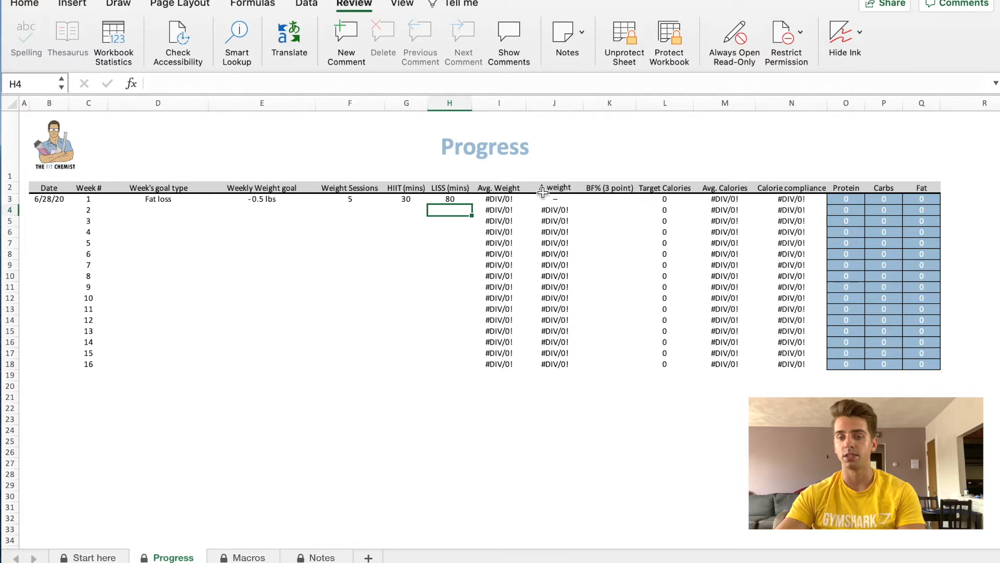
Consult the Body Fat Calculator link on the Start here sheet and enter 15% as week 1's 3-point body fat on the Progress sheet
click(627, 200)
click(122, 556)
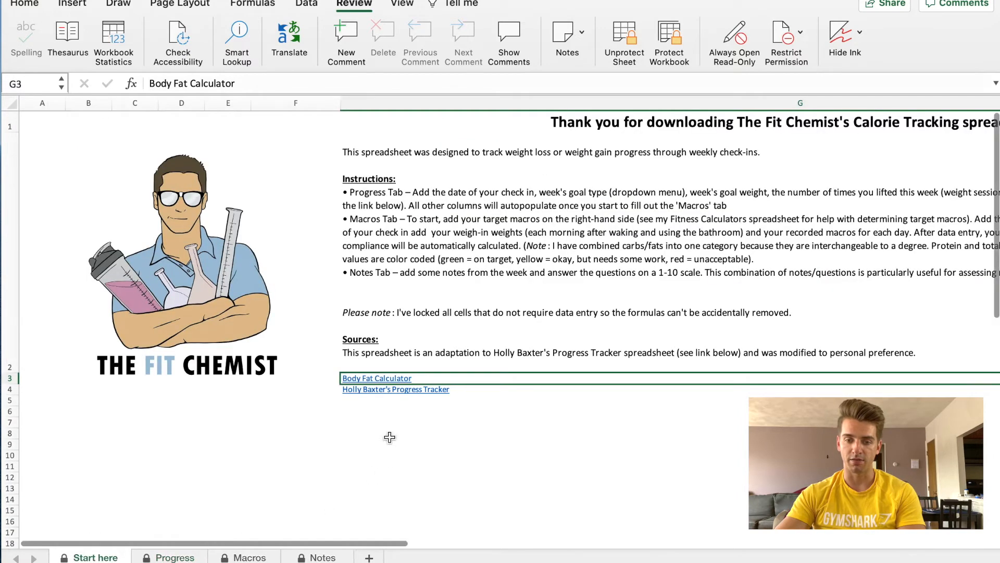
click(175, 558)
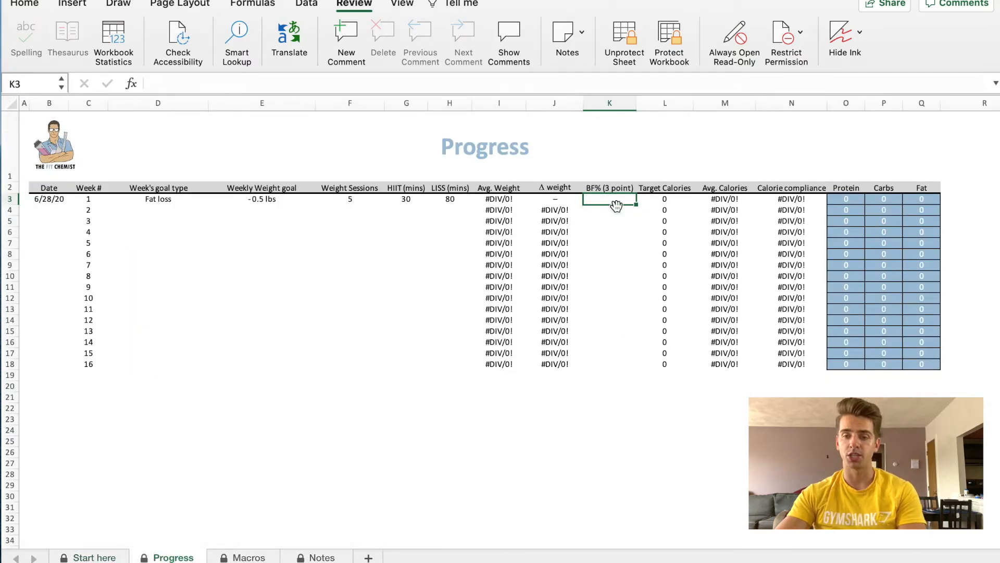
text(15%)
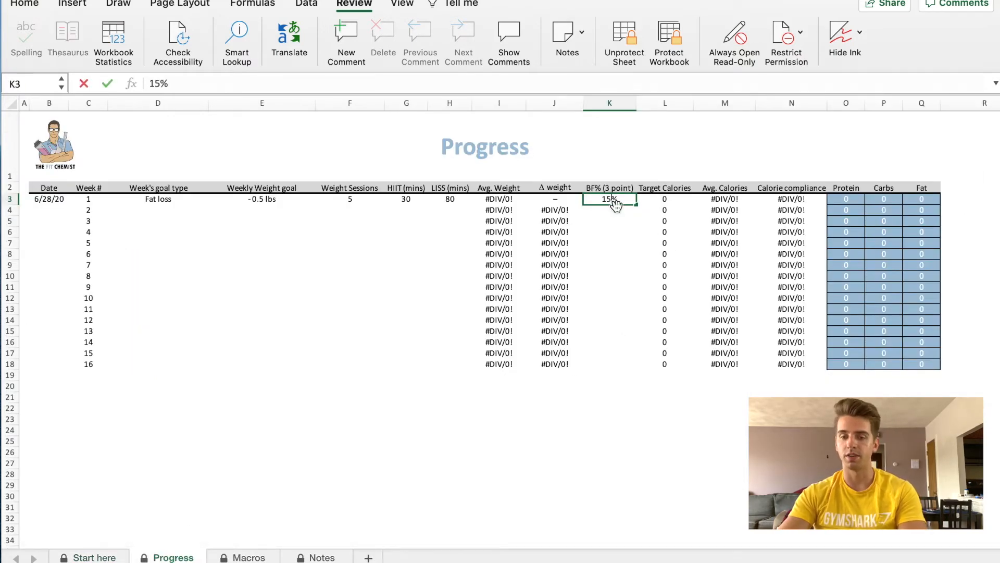
key(Return)
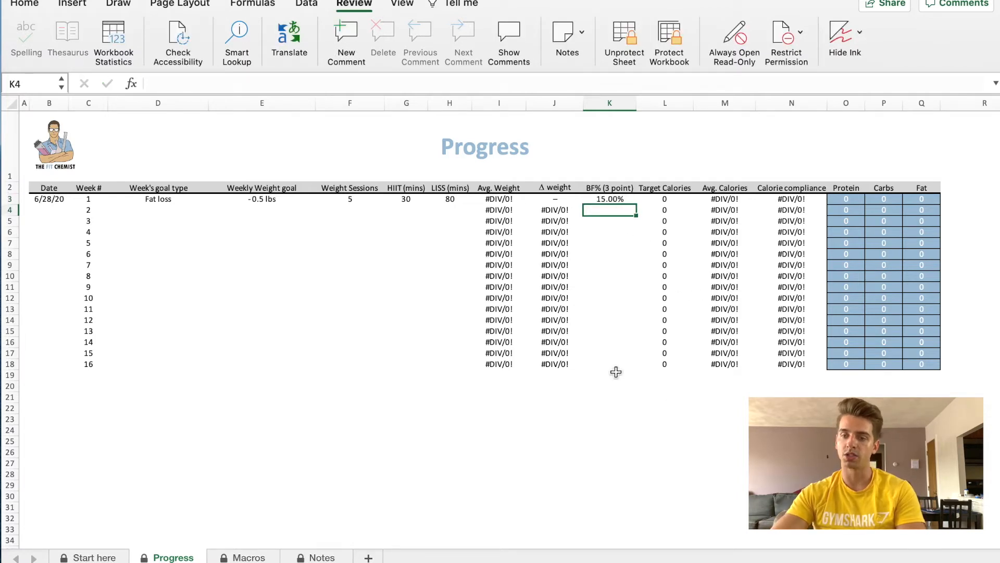
click(679, 208)
click(909, 344)
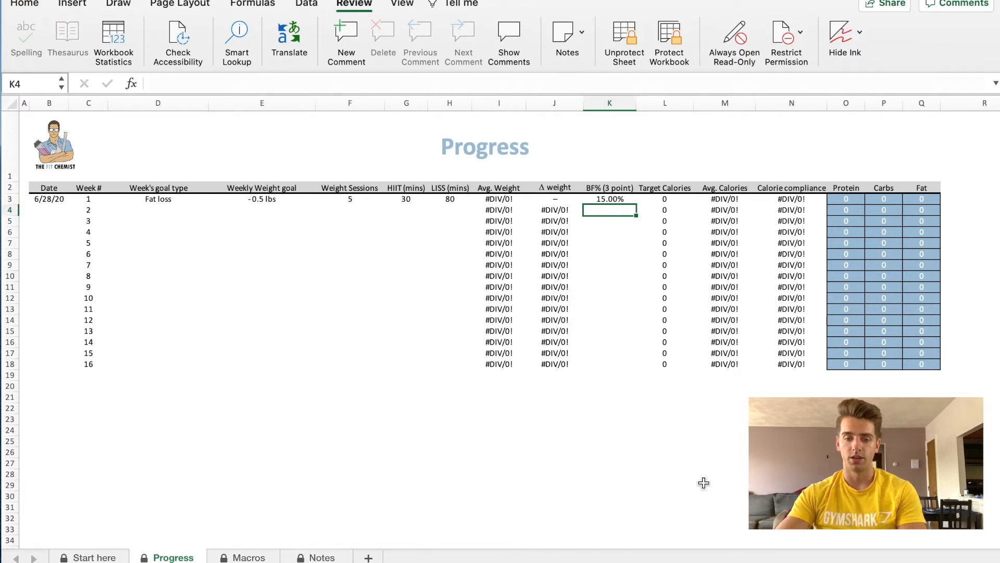
On the Macros sheet, enter 6/28/20 as week 1's Sunday date and fill the daily dates down through Saturday, 7/4/20
click(249, 557)
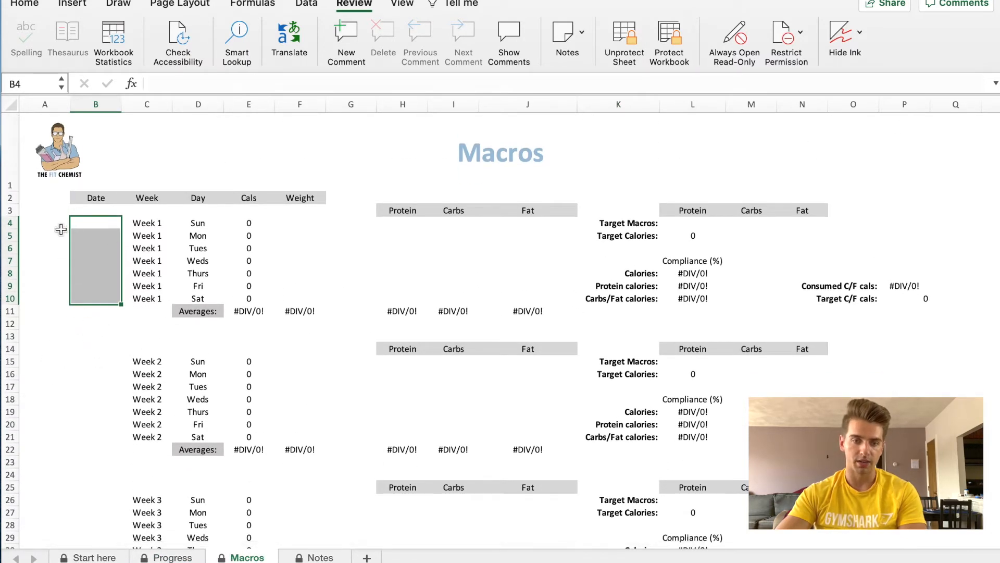
double_click(119, 226)
text(6/28/20)
key(Return)
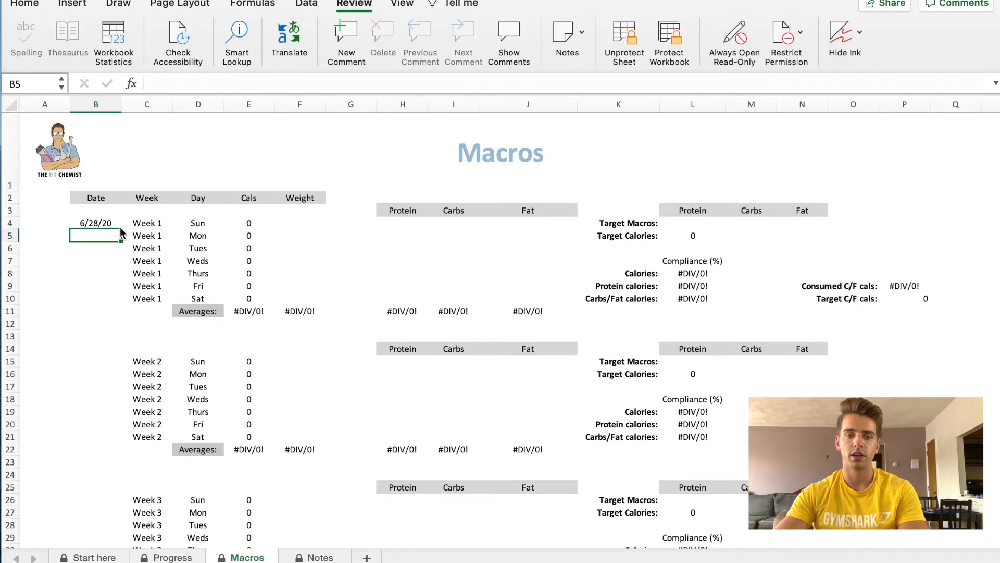
click(111, 225)
drag(121, 229, 124, 303)
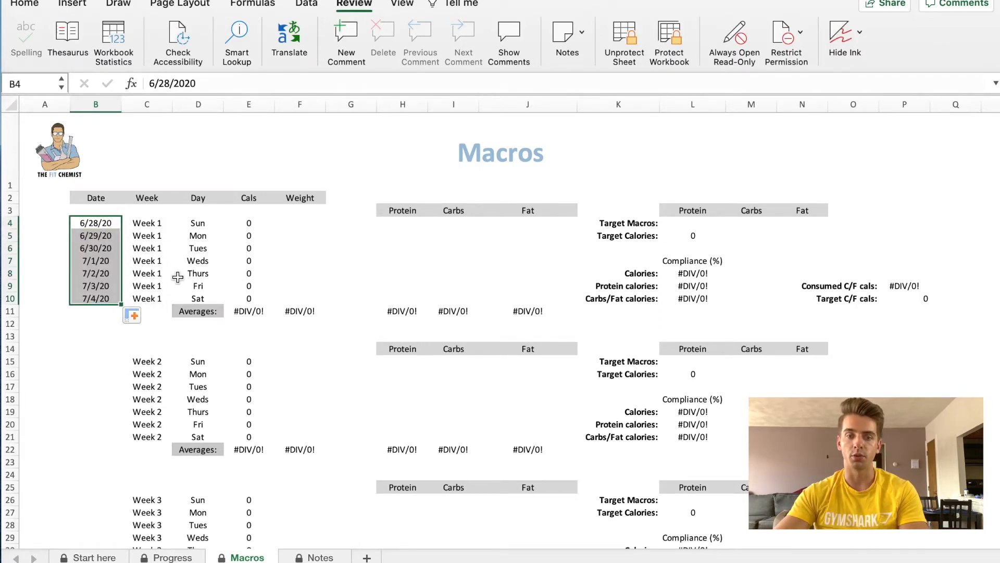
Enter week 1's daily weights from Sunday through Saturday as 180, 182, 181, 181.4, 180.8, 184 and 183.2
click(309, 225)
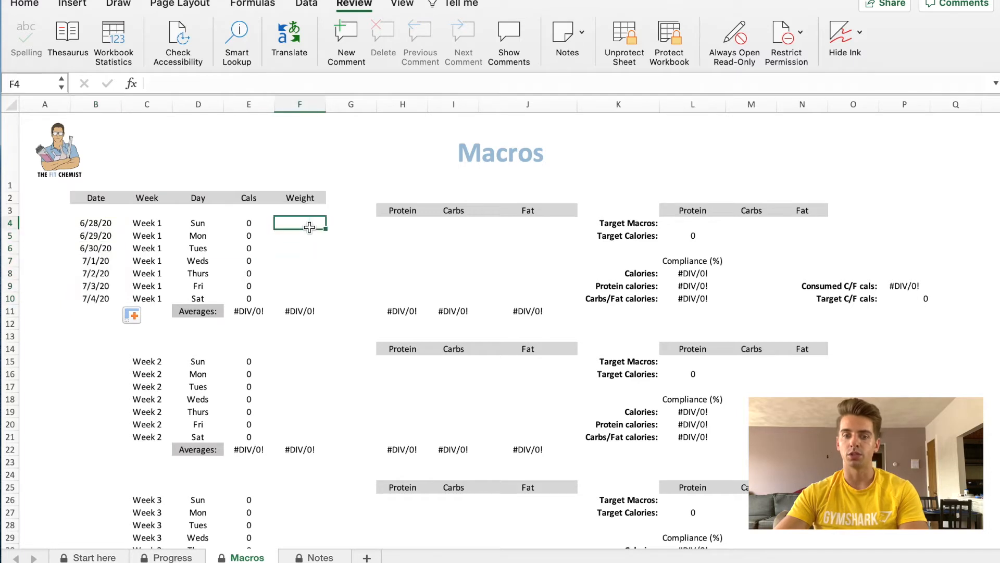
text(180)
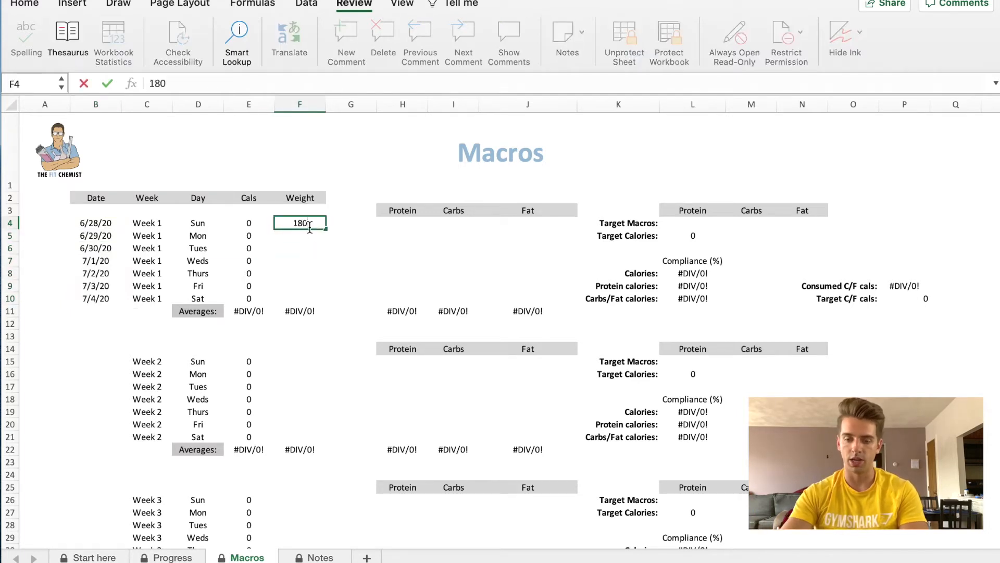
key(Return)
text(182)
key(Return)
text(181)
key(Return)
text(181.4)
key(Return)
text(180.8)
key(Return)
text(184)
key(Return)
text(183.2)
key(Return)
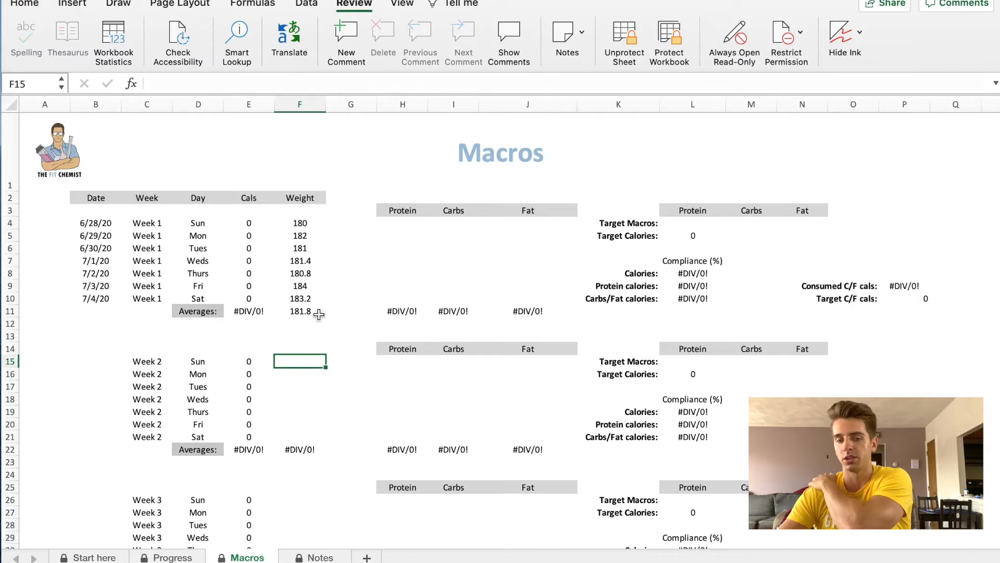
Set week 1's target macros to 180 protein, 400 carbs and 90 fat
scroll(404, 234, down, 1)
click(690, 224)
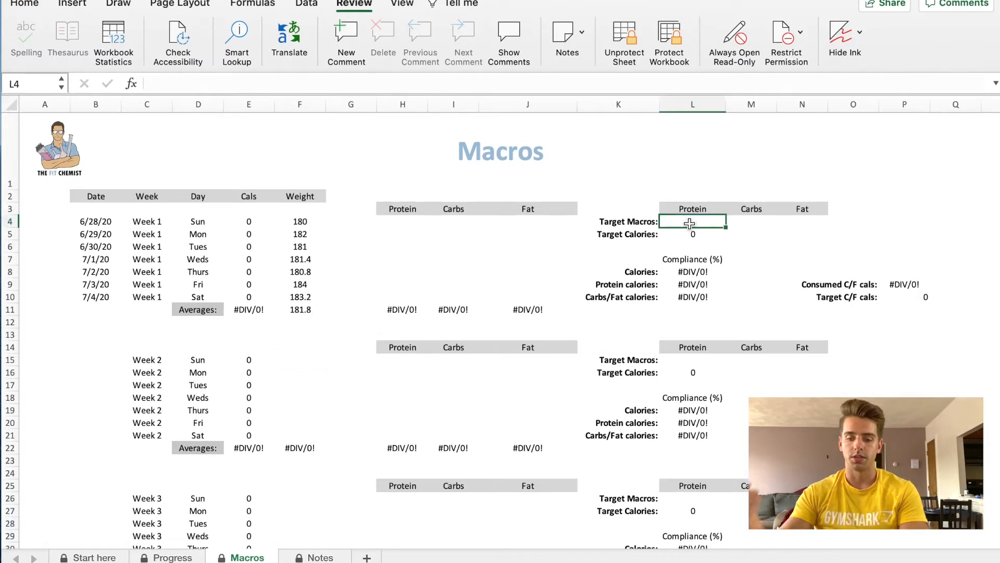
text(180)
key(Tab)
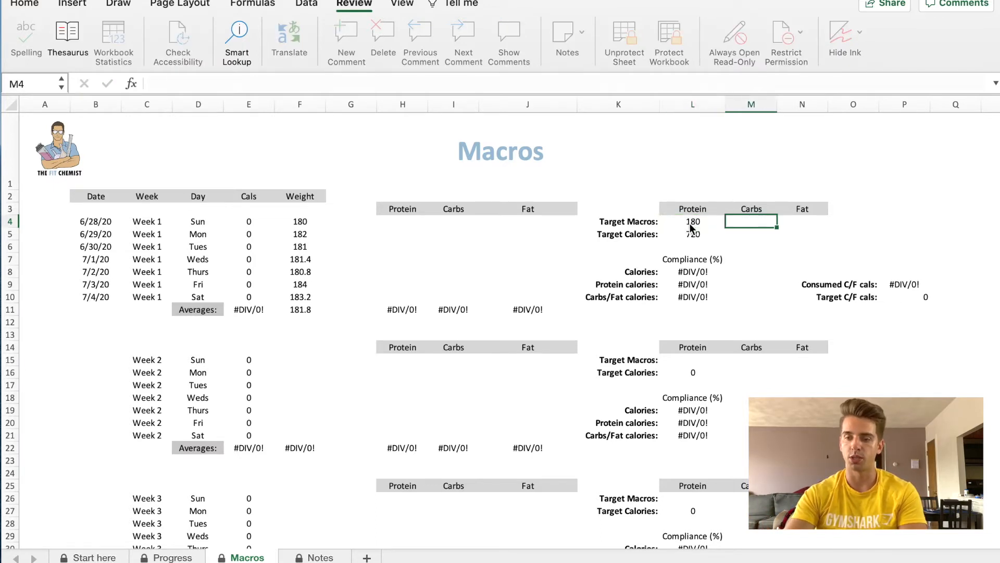
text(400)
key(Tab)
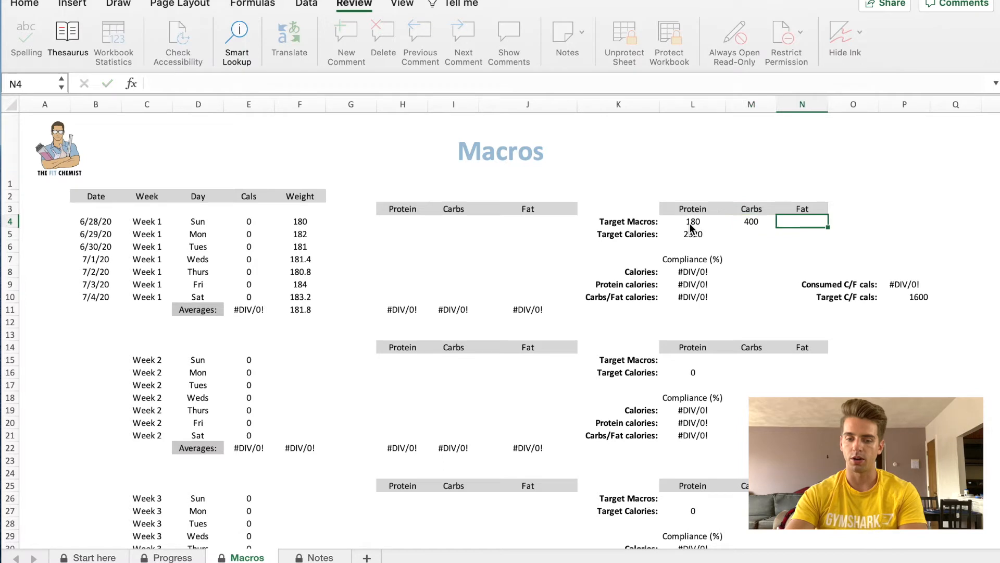
text(90)
key(Return)
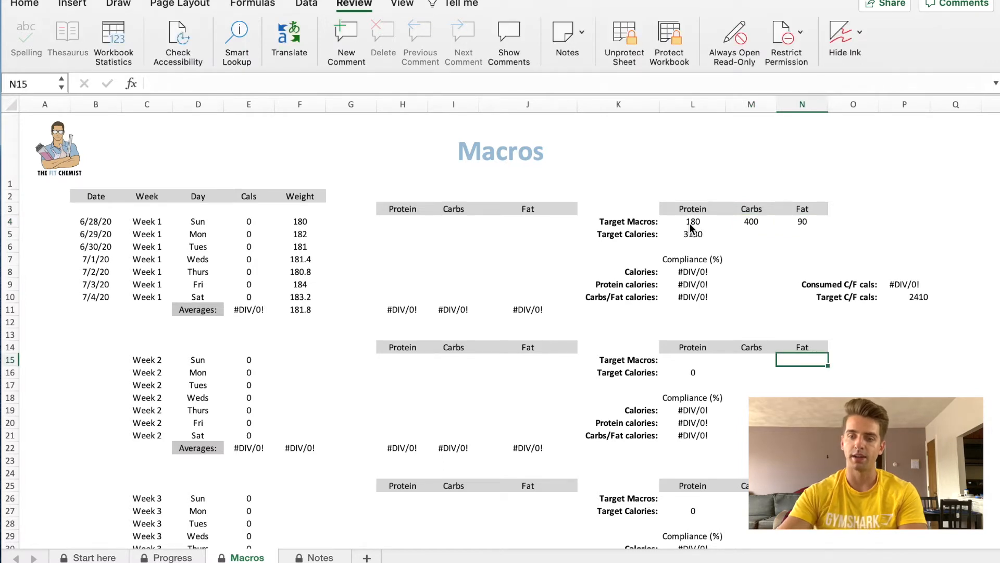
Enter week 1's daily protein from Sunday through Saturday as 190, 160, 185, 175, 210, 200 and 175
click(397, 226)
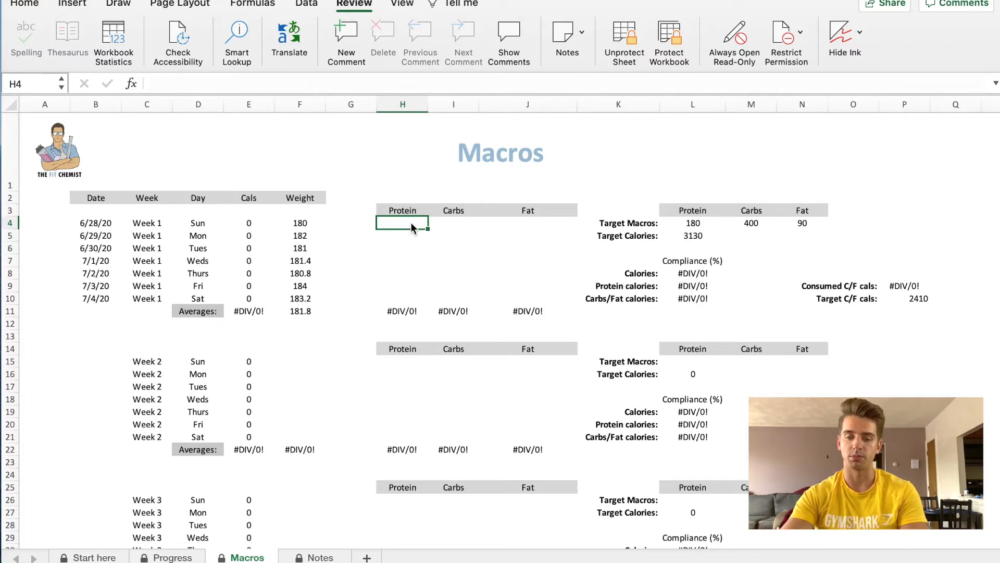
text(190)
key(Return)
text(160)
key(Return)
text(185)
key(Return)
text(17)
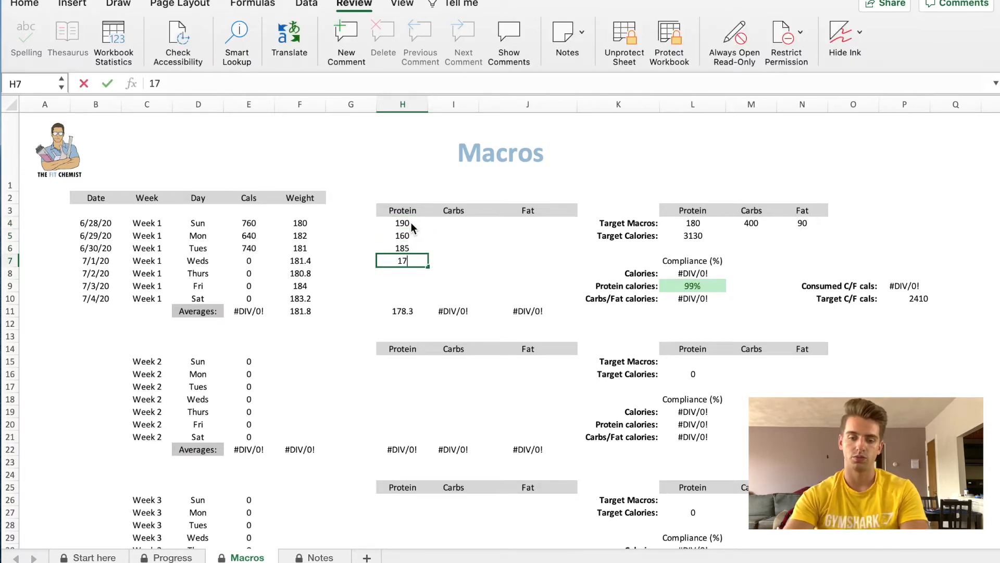
text(5)
key(Return)
text(201)
key(Return)
text(200)
key(Return)
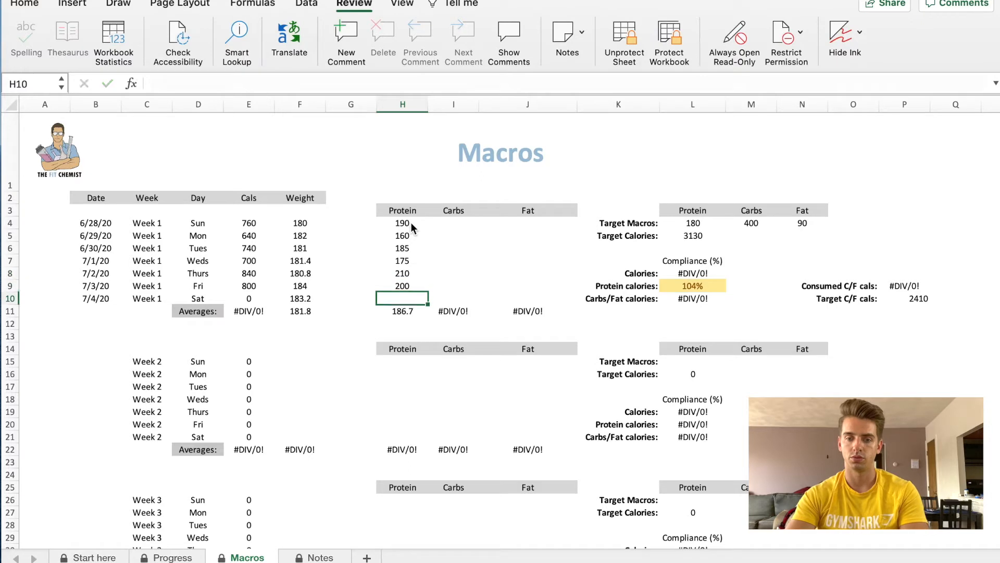
text(175)
key(Return)
Enter week 1's daily carbs from Sunday through Saturday as 405, 420, 330, 450, 380, 400 and 410
click(459, 223)
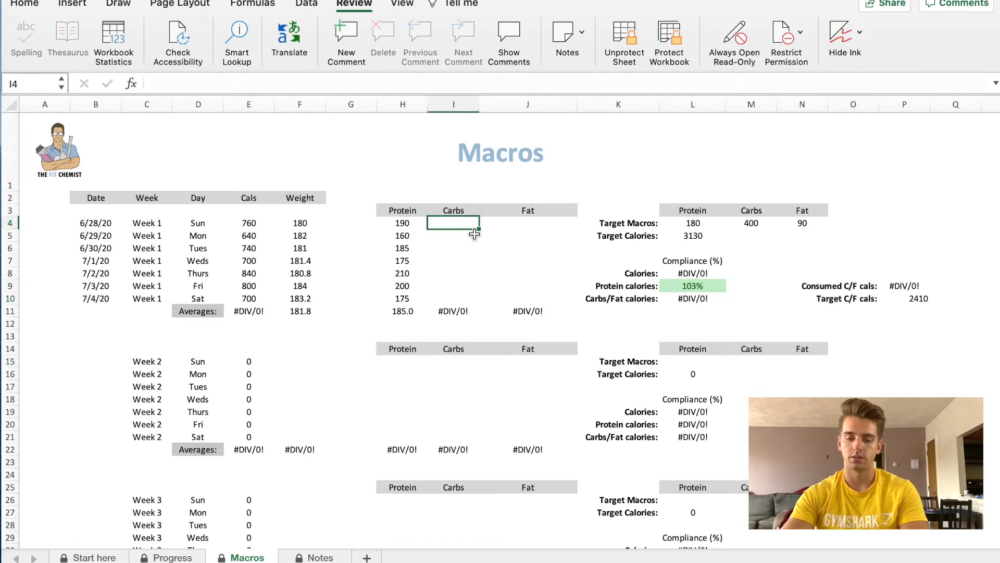
text(405)
key(Return)
text(420)
key(Return)
text(330)
key(Return)
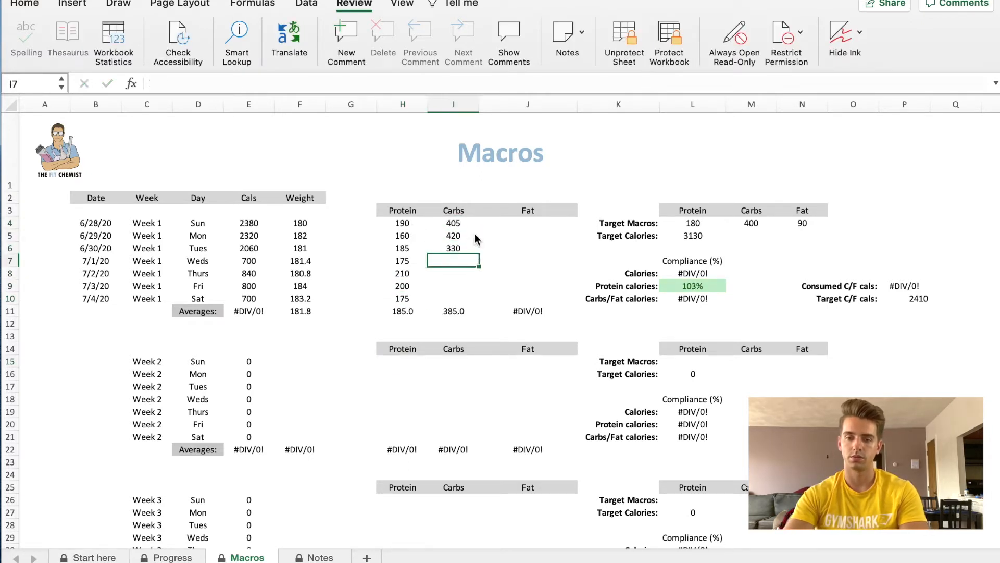
text(450)
key(Return)
text(380)
key(Return)
text(400)
key(Return)
text(410)
key(Return)
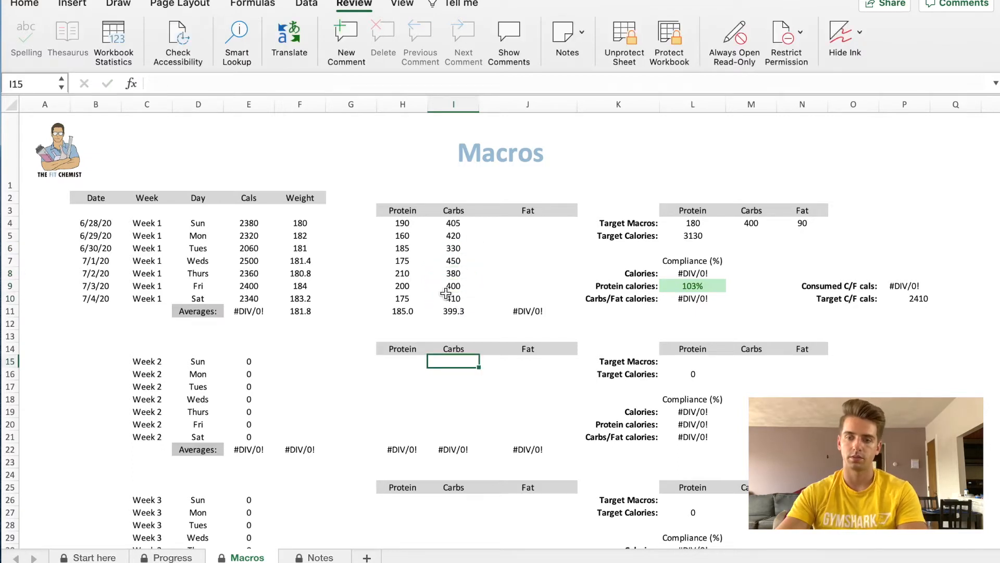
Enter week 1's daily fat from Sunday through Saturday as 95, 85, 93, 94, 78, 90 and 80
click(528, 224)
text(95)
key(Return)
text(89)
key(Return)
text(93)
key(Return)
text(94)
key(Return)
text(78)
key(Return)
text(90)
key(Return)
text(80)
key(Return)
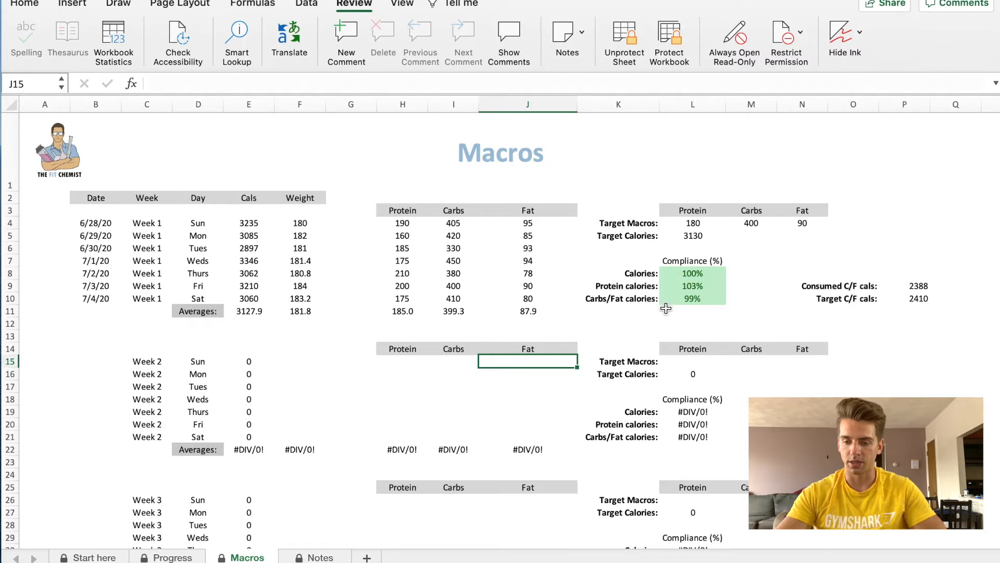
Replace week 1's Saturday fat value with 900 to test the compliance percentages
click(529, 302)
key(Delete)
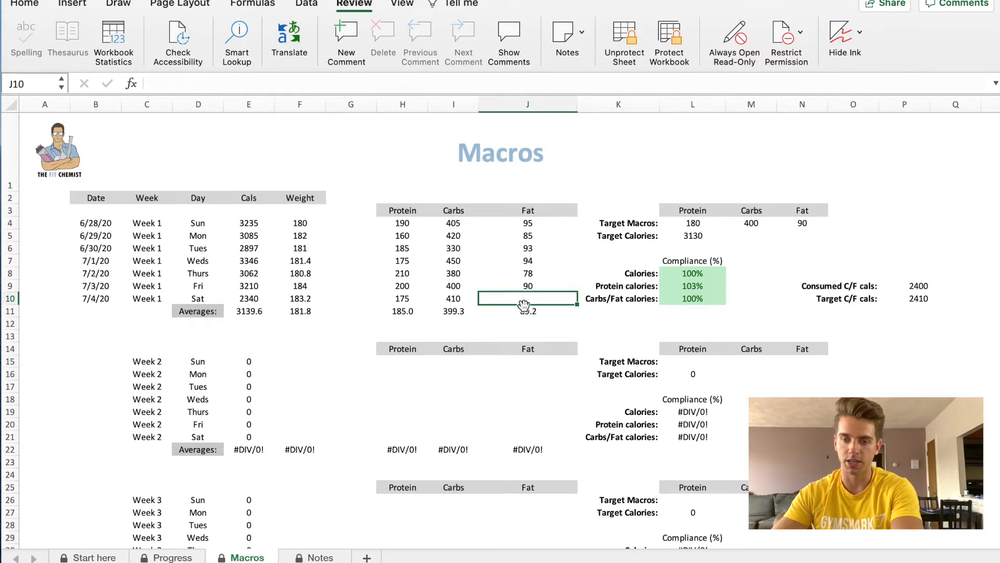
text(900)
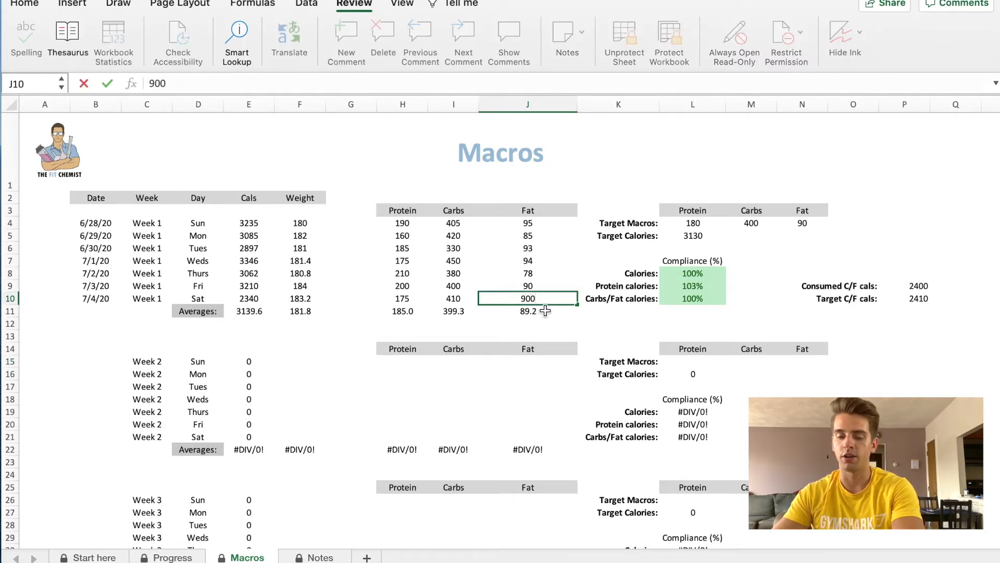
key(Return)
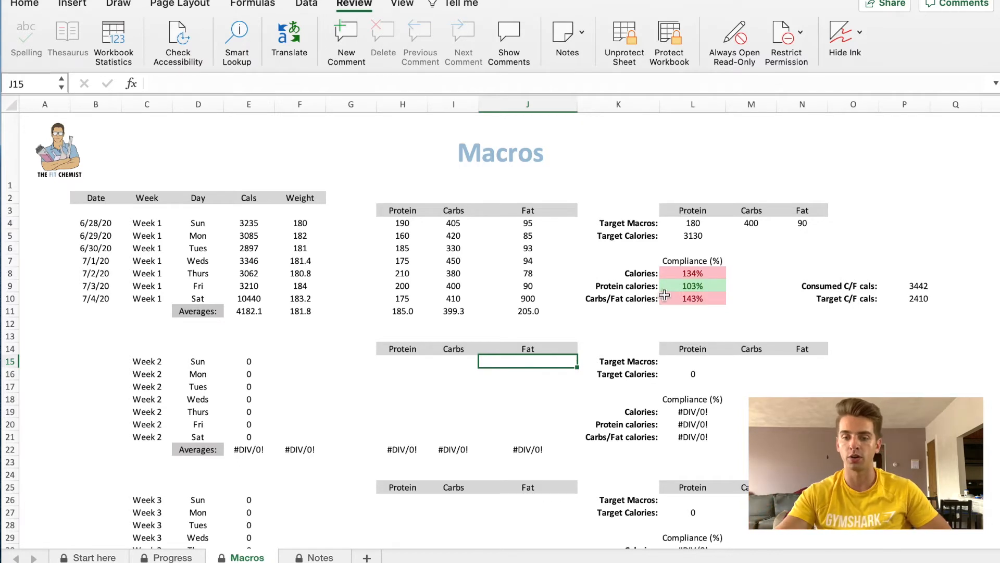
Set week 1's Saturday fat value to 170
click(528, 298)
text(170)
key(Return)
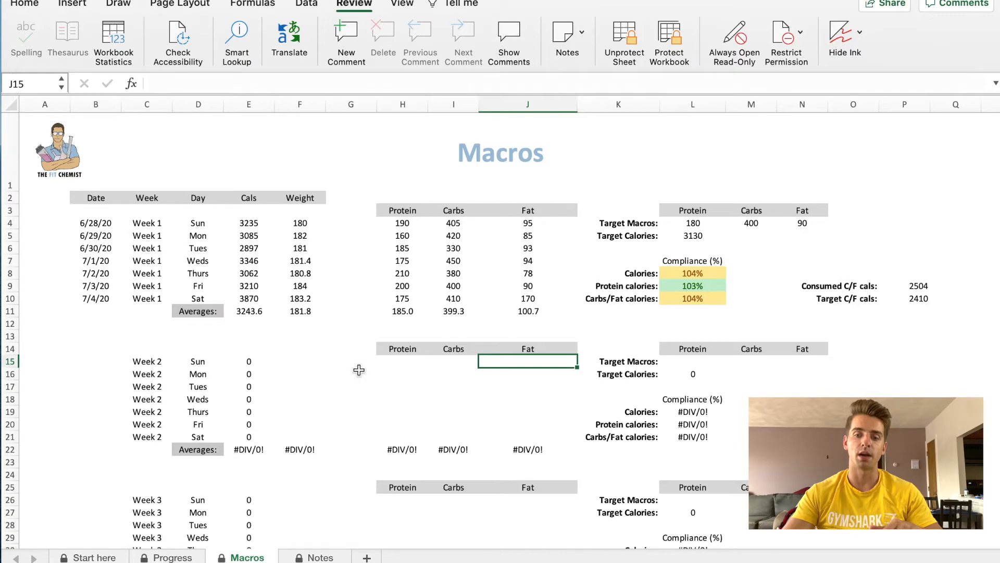
On the Notes sheet, enter week 1's comment "Weights felt heavy this week. Cardio was good, had trouble sleeping on Thursday."
click(316, 558)
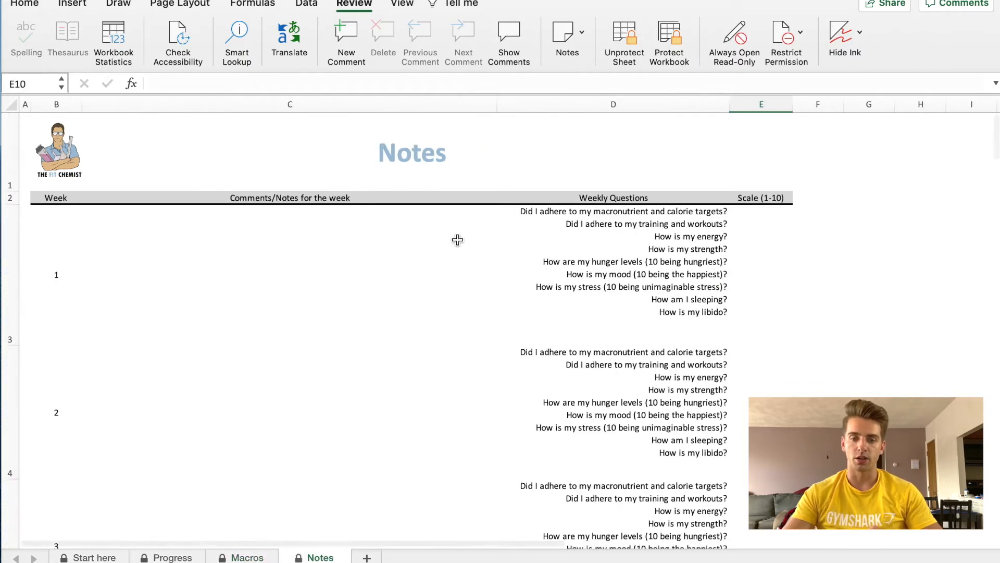
click(280, 256)
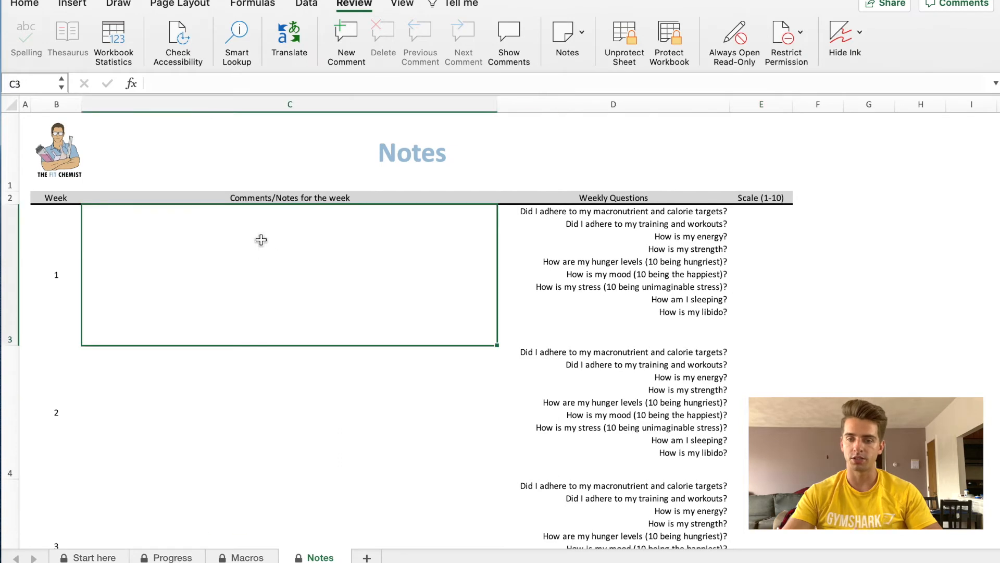
double_click(242, 237)
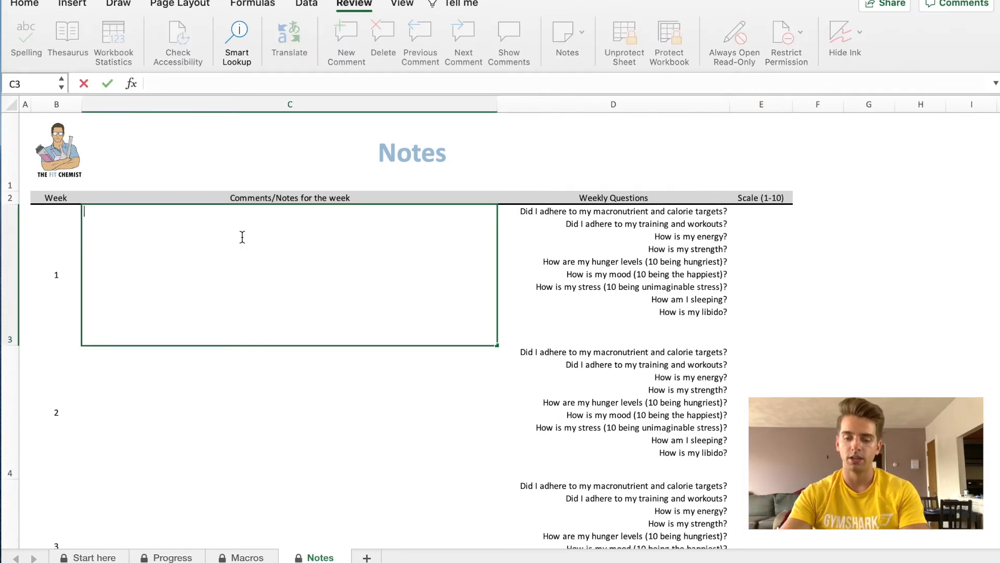
text(Weights felt he)
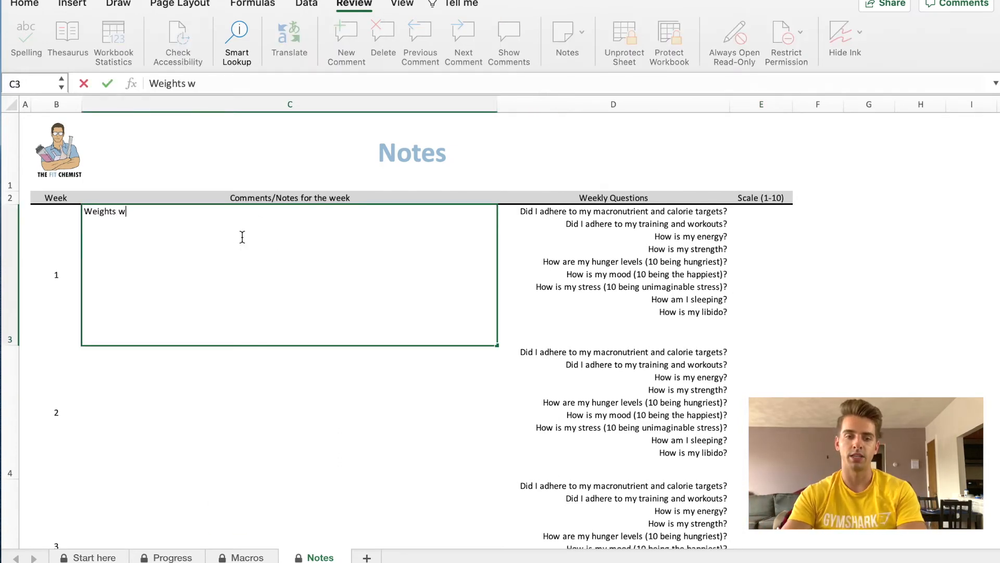
text(avy this week.)
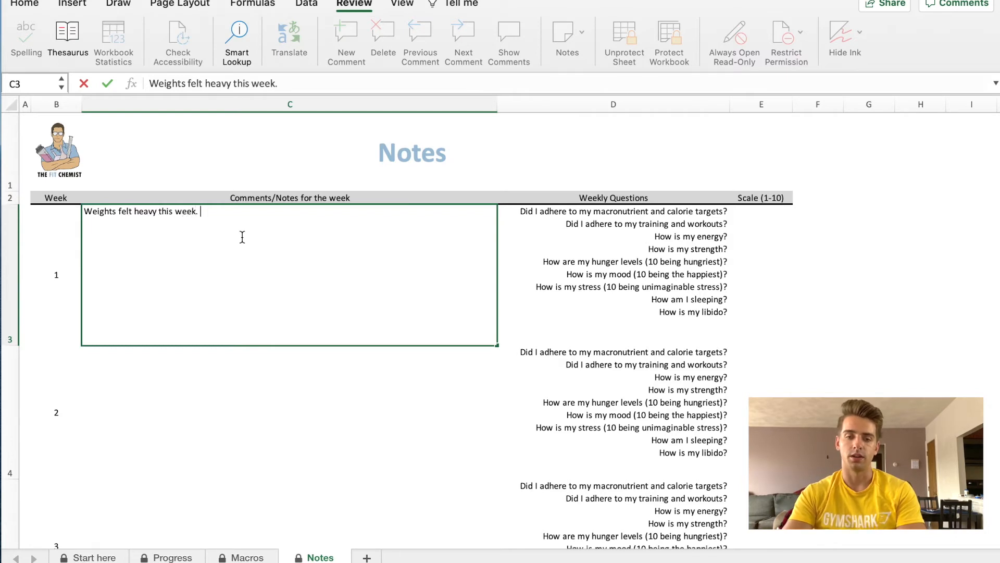
text( Cardio was good)
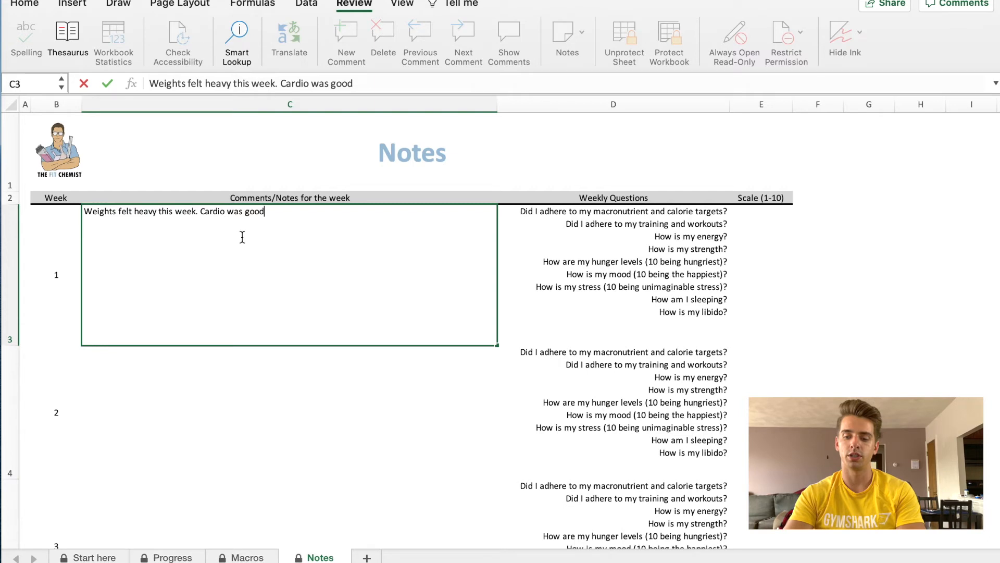
text(, had trouble sleeping on thrusday )
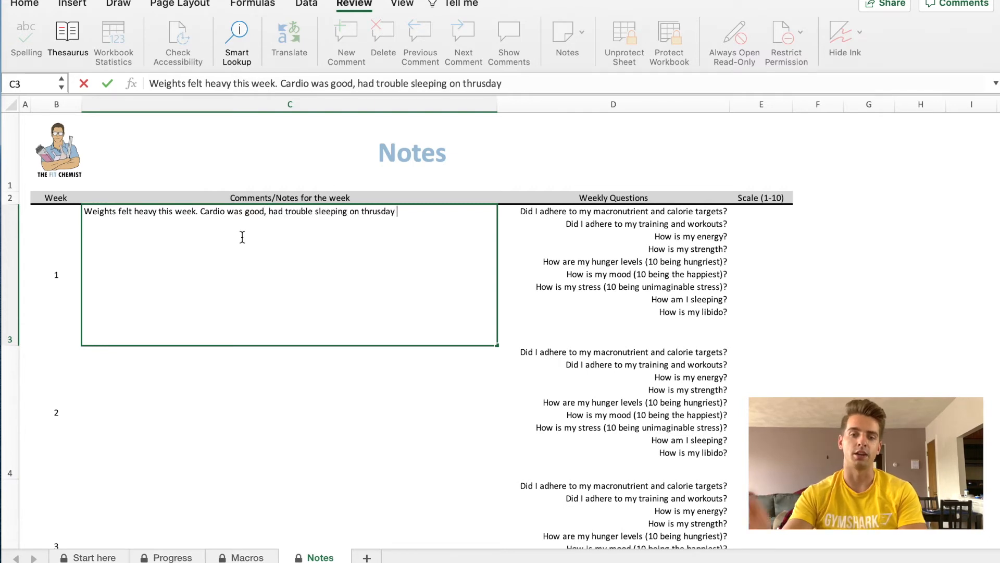
text(ursday .)
key(BackSpace)
text(.)
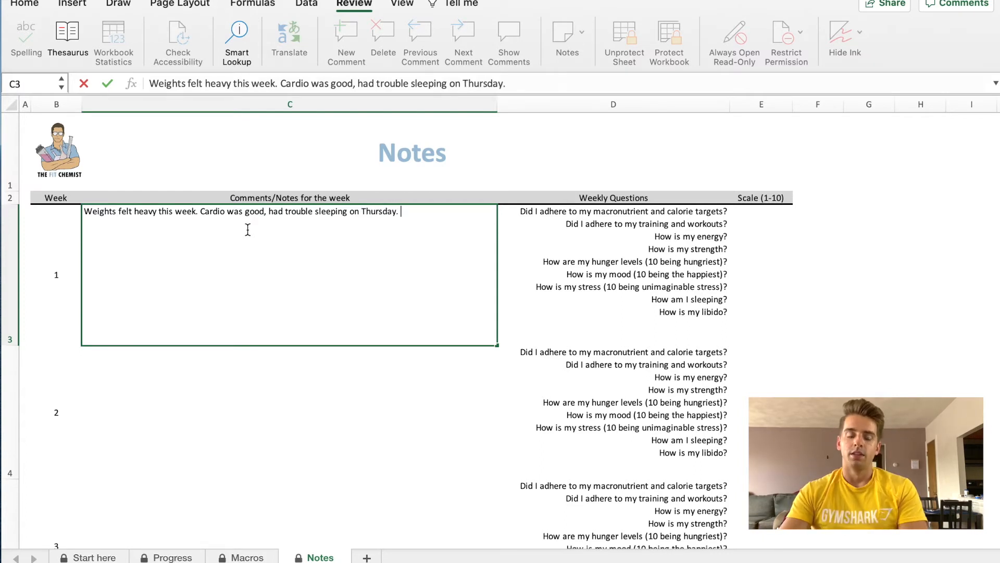
click(324, 404)
click(405, 234)
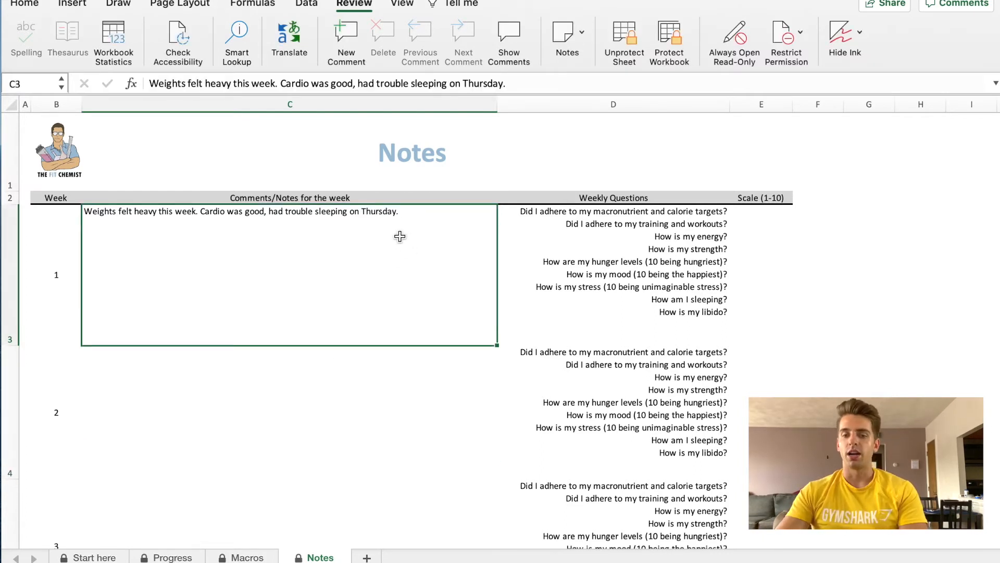
Clear the entire comment text from week 1's Comments/Notes cell
double_click(268, 264)
drag(414, 213, 89, 202)
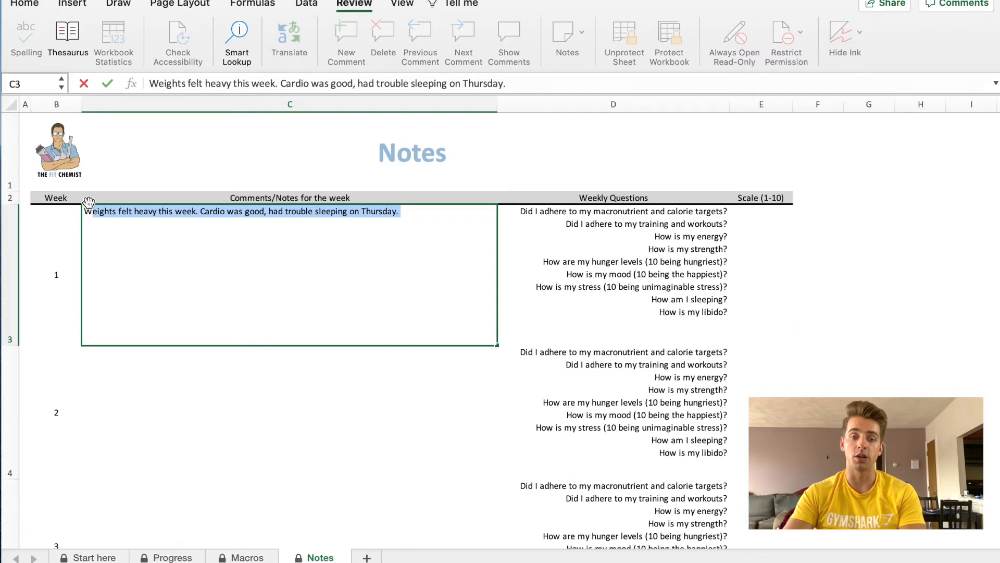
key(BackSpace)
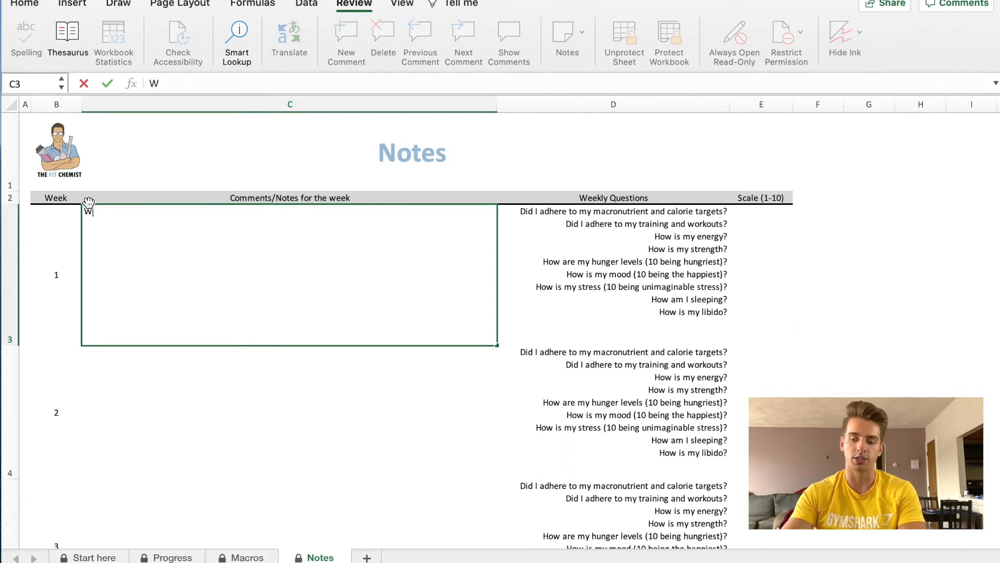
key(BackSpace)
click(201, 453)
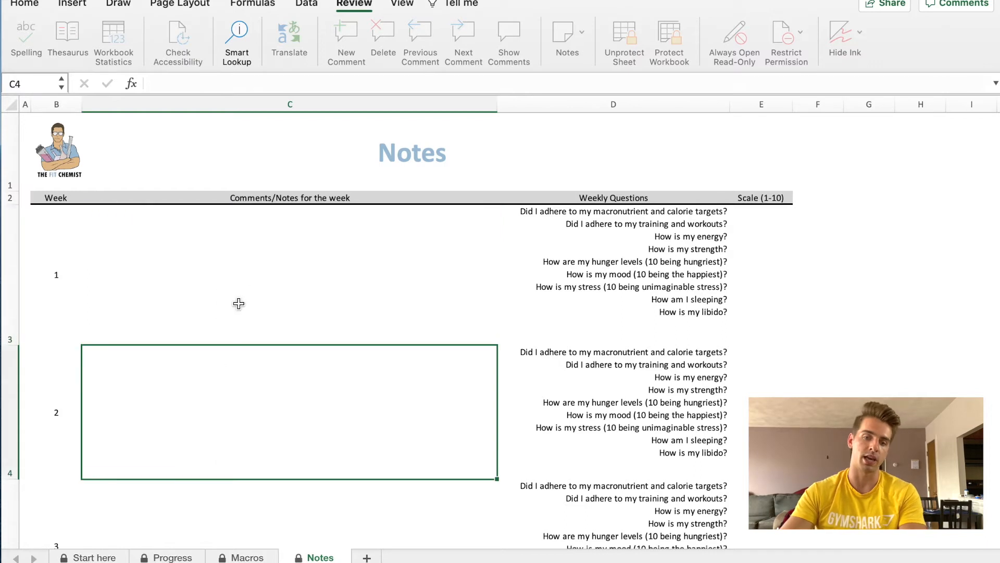
click(239, 302)
click(763, 239)
double_click(763, 233)
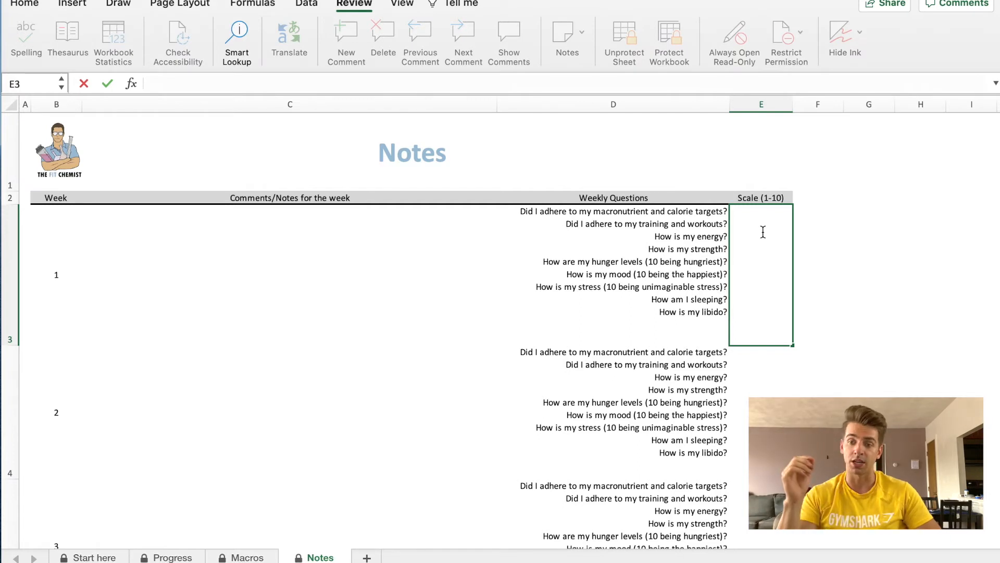
key(Left)
click(751, 277)
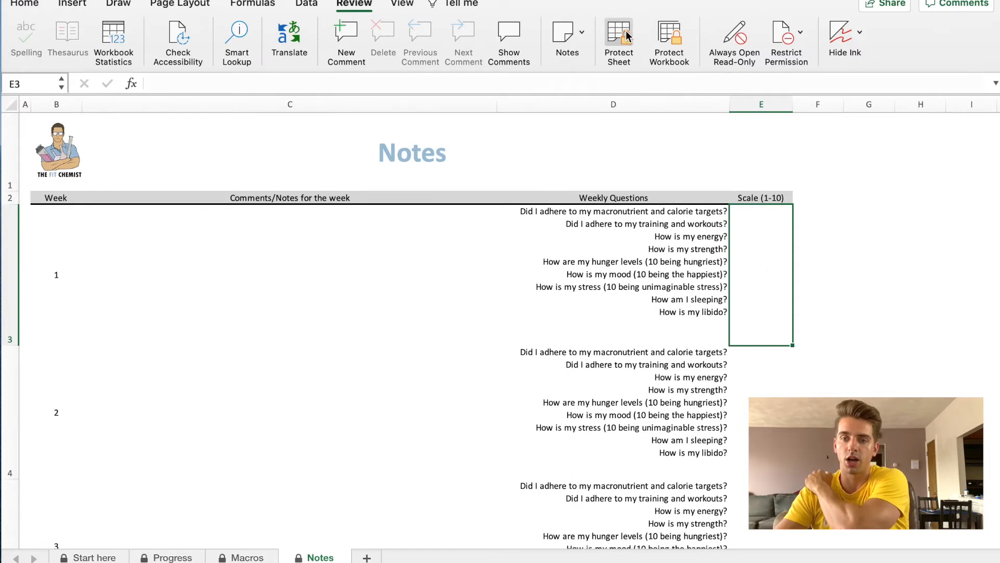
Unprotect the Notes sheet and enter 9, 10, 7 and 8 on separate lines as week 1's ratings for the first four weekly questions
click(627, 37)
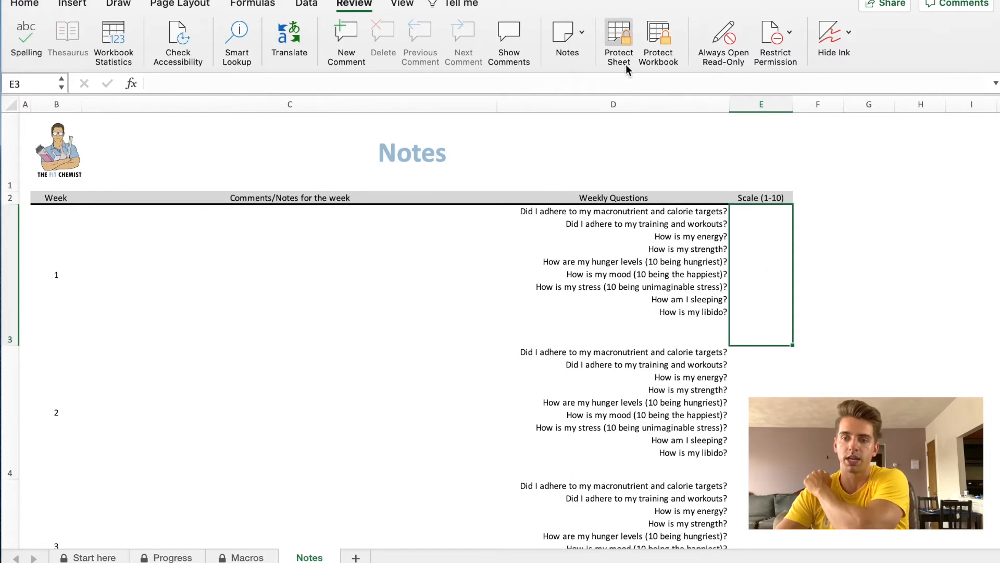
click(23, 4)
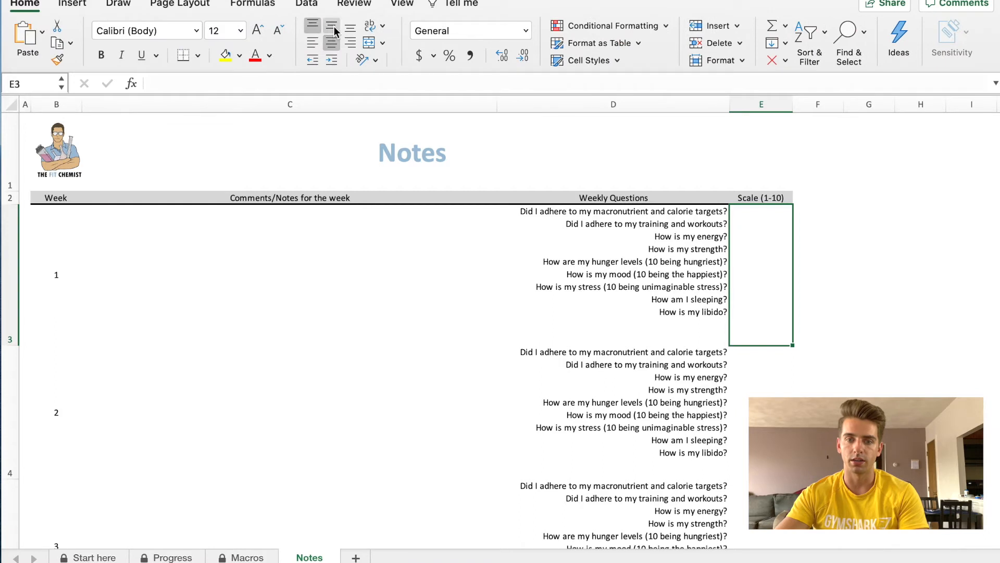
double_click(784, 241)
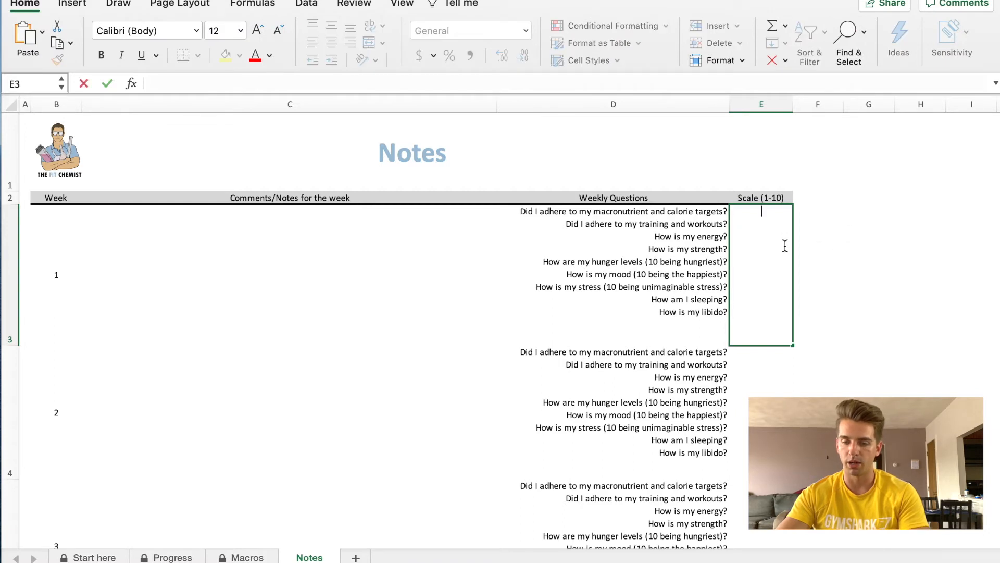
text(9)
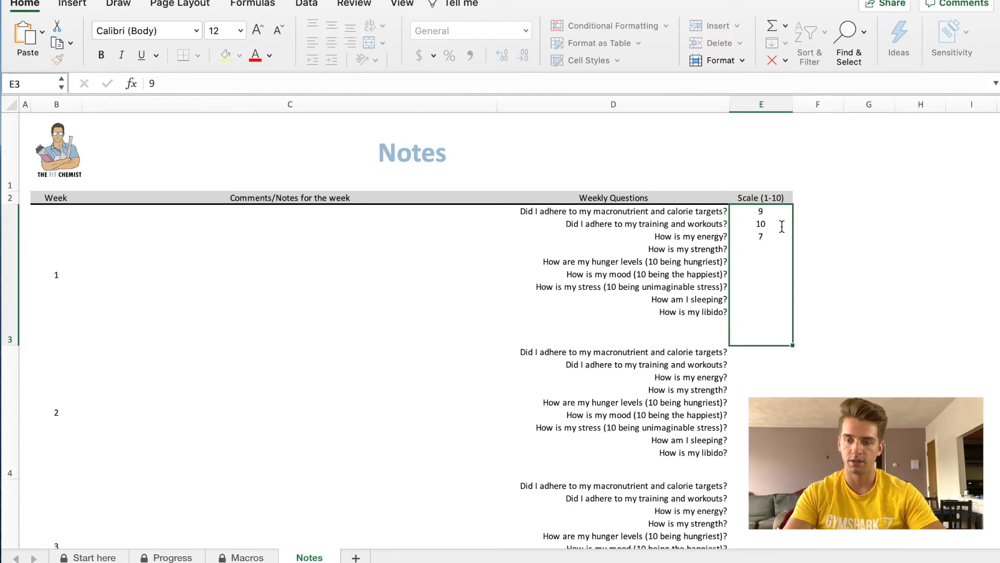
double_click(781, 235)
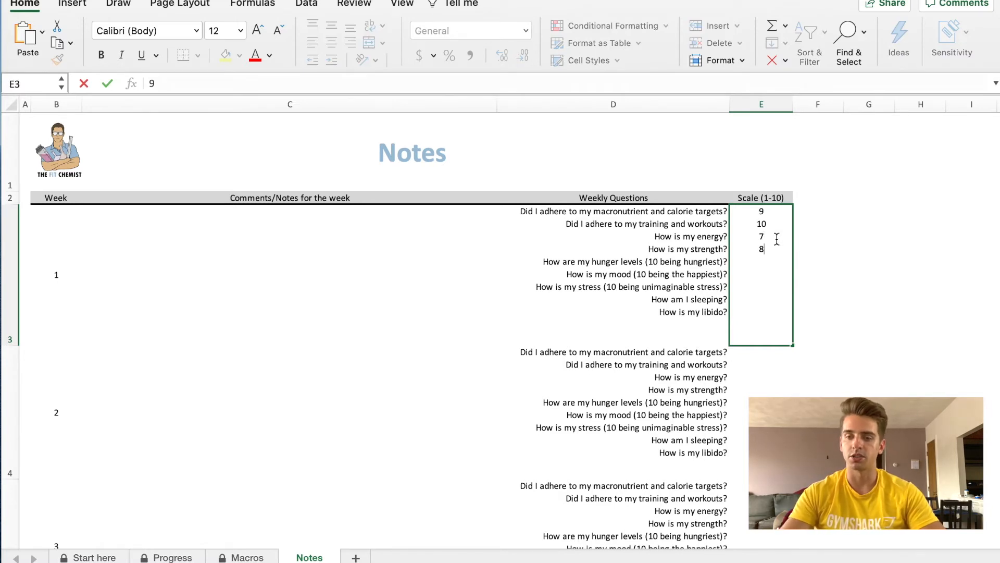
key(Return)
Clear all the ratings from week 1's Scale (1-10) cell
double_click(754, 364)
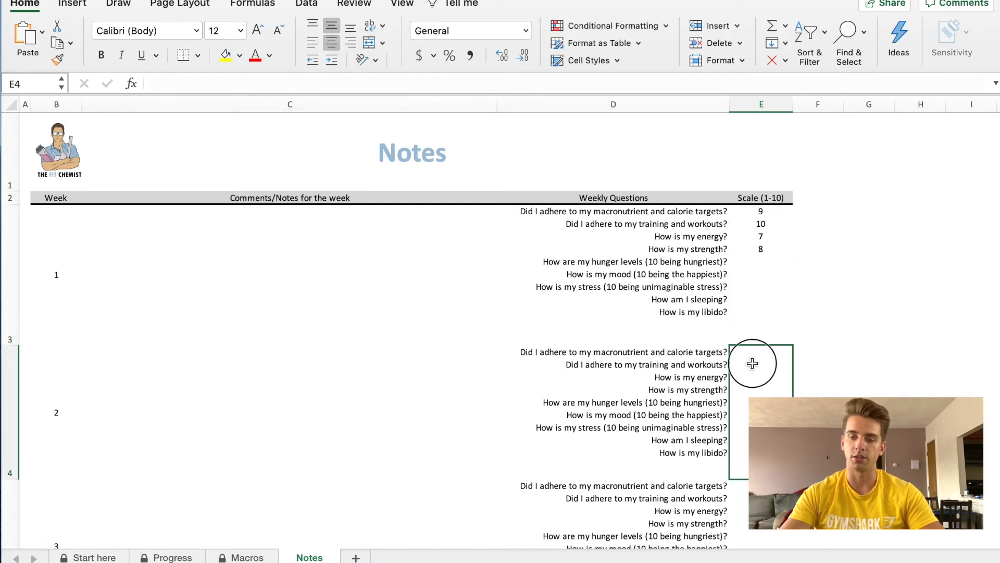
double_click(774, 257)
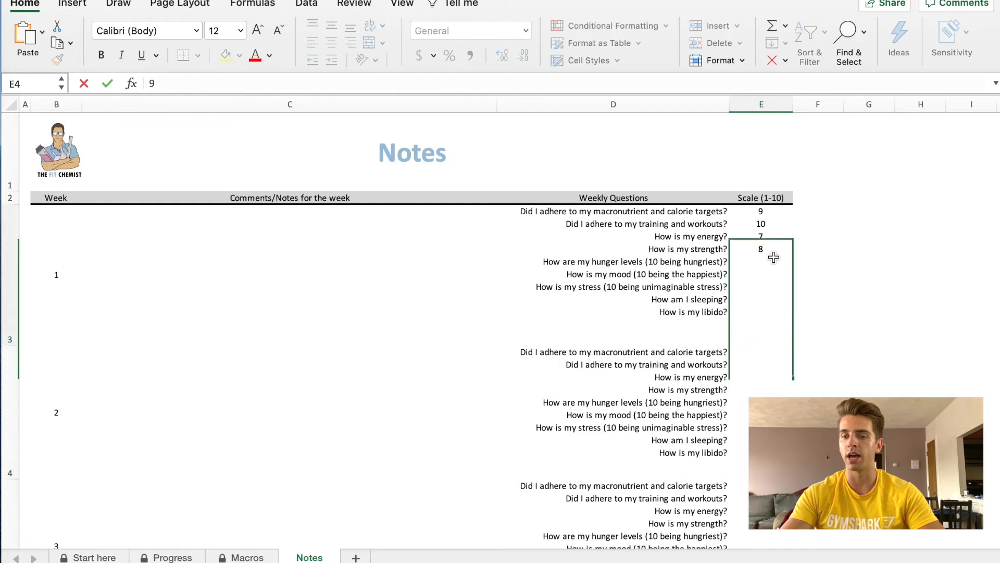
drag(776, 255, 761, 209)
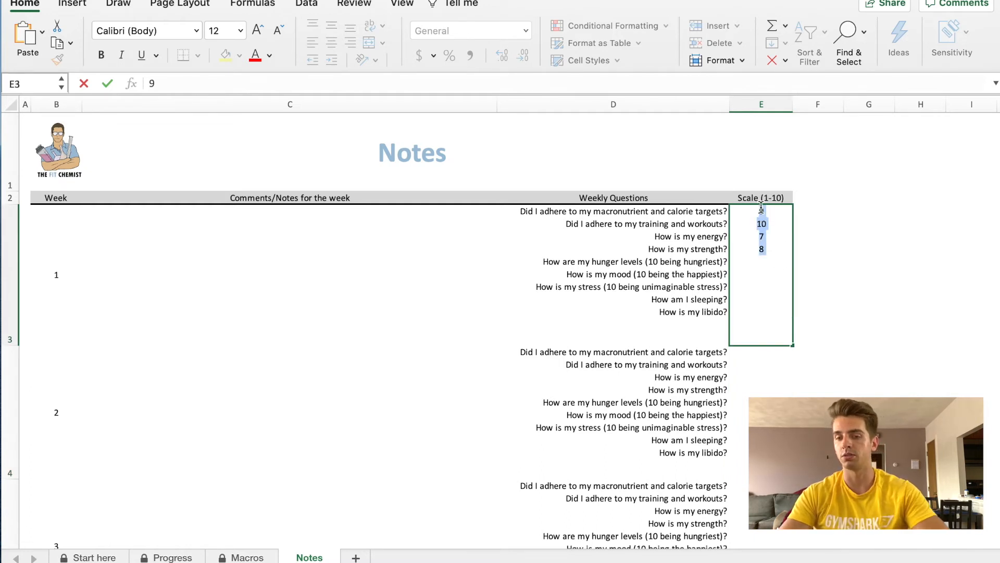
key(BackSpace)
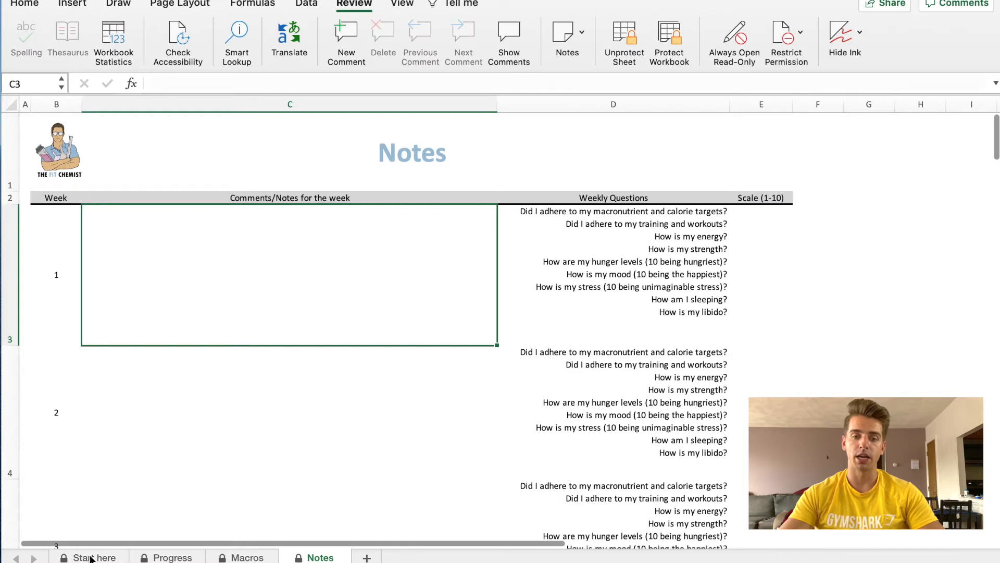
Unprotect the Progress sheet and format Avg. Weight for weeks 1 to 16 as Number with 1 decimal place
click(177, 556)
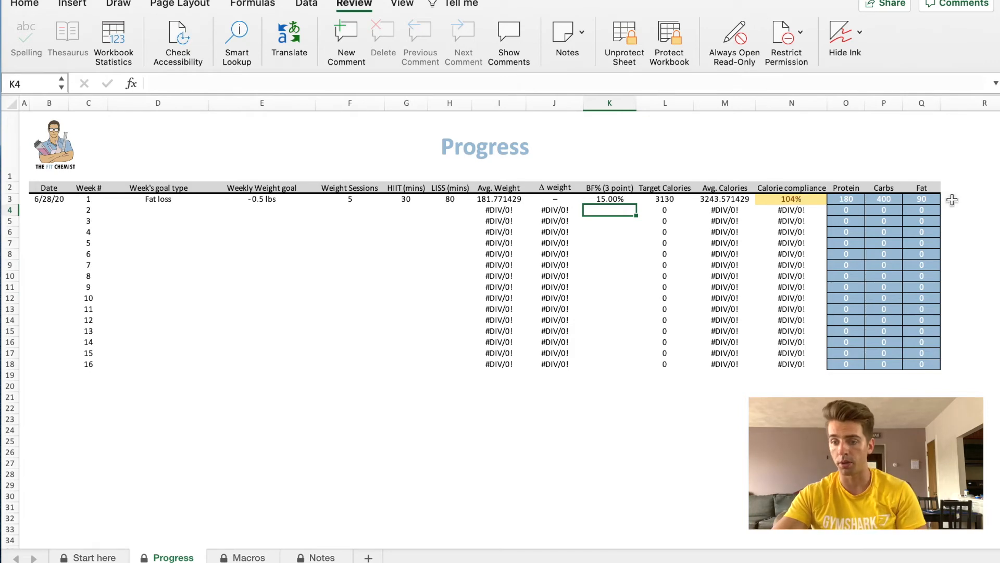
click(245, 557)
click(187, 557)
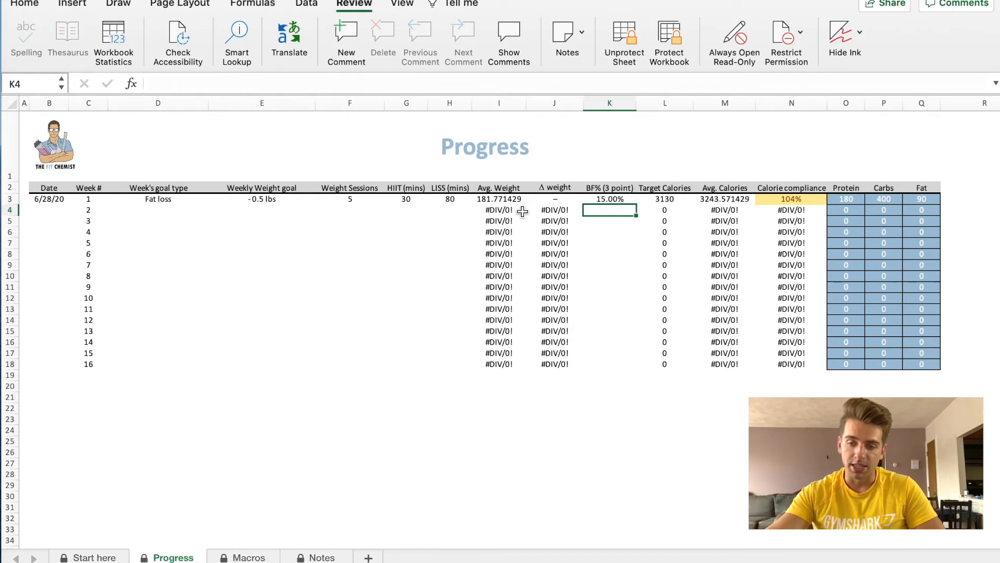
click(620, 44)
drag(470, 201, 503, 360)
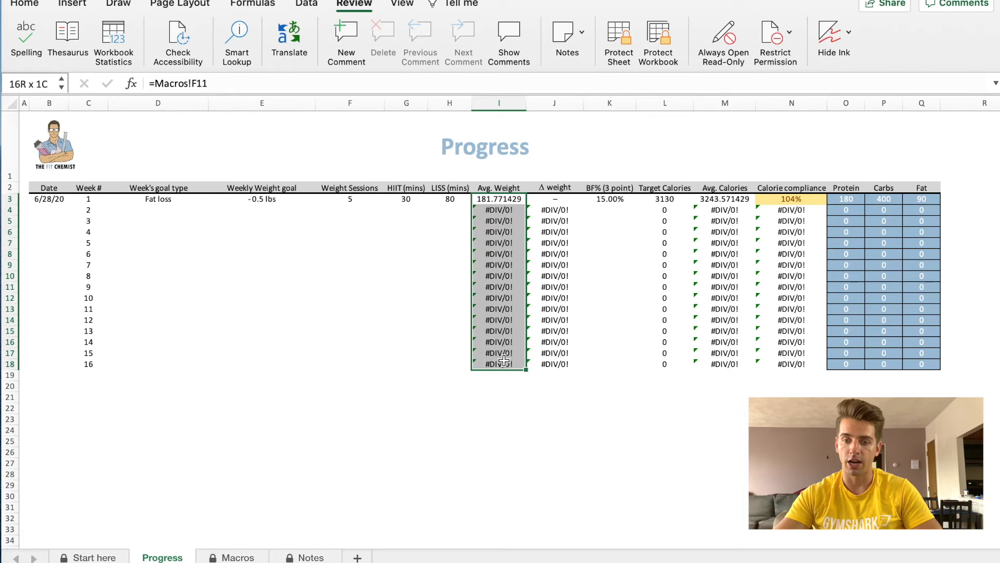
right_click(499, 200)
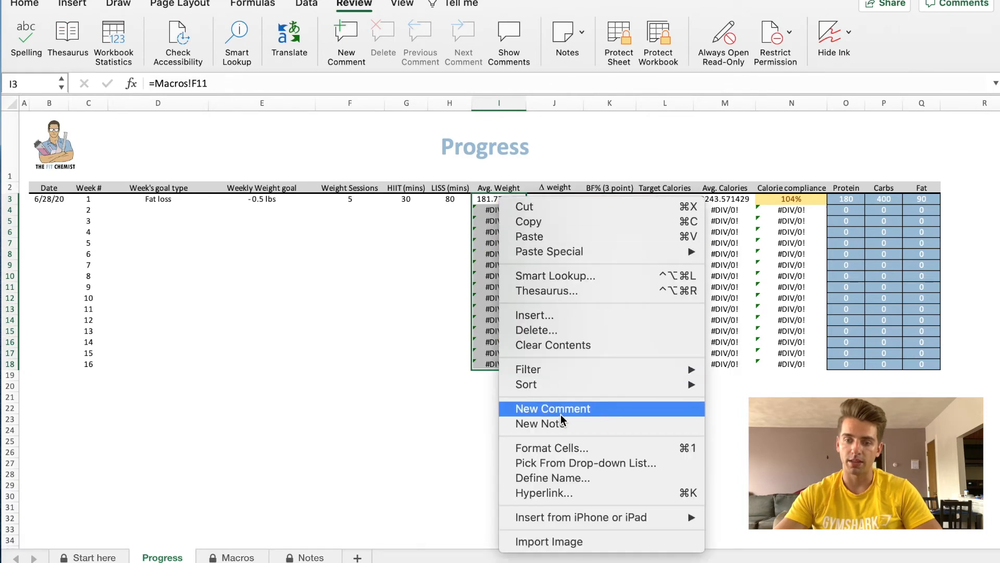
click(555, 447)
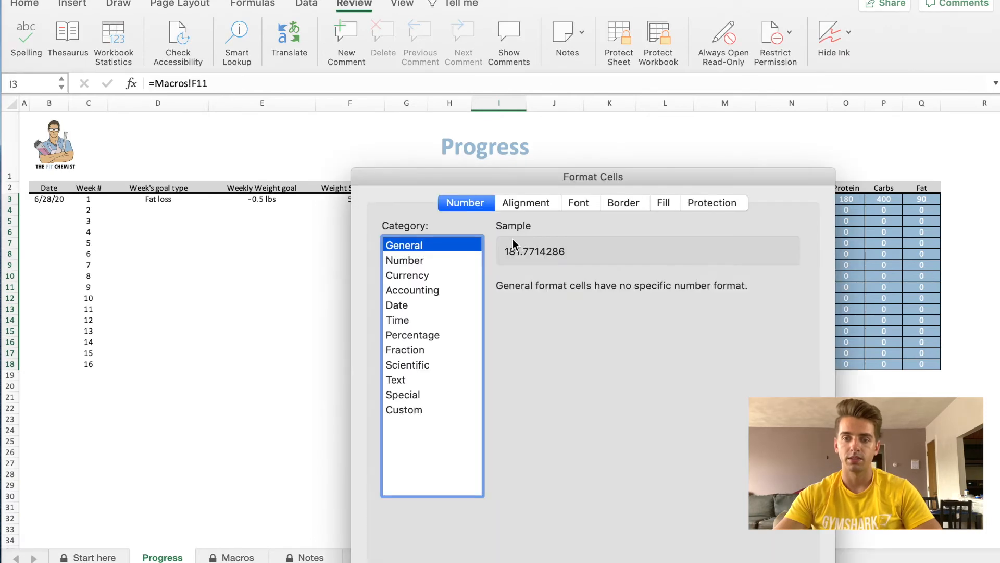
click(441, 260)
double_click(579, 287)
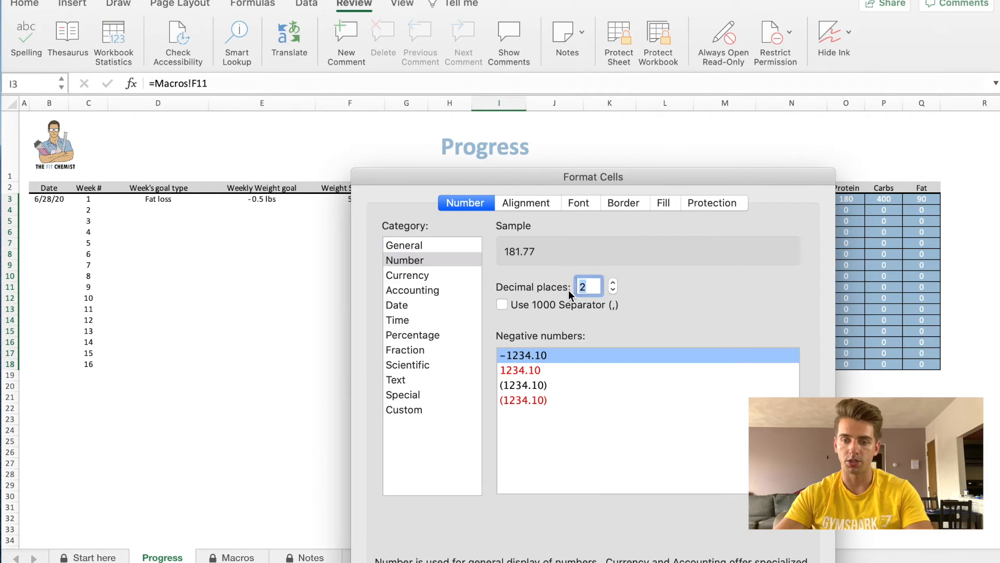
text(1)
key(Return)
click(492, 398)
Format Avg. Calories for weeks 1 to 16 as Number with 0 decimal places
drag(724, 203, 727, 363)
right_click(733, 209)
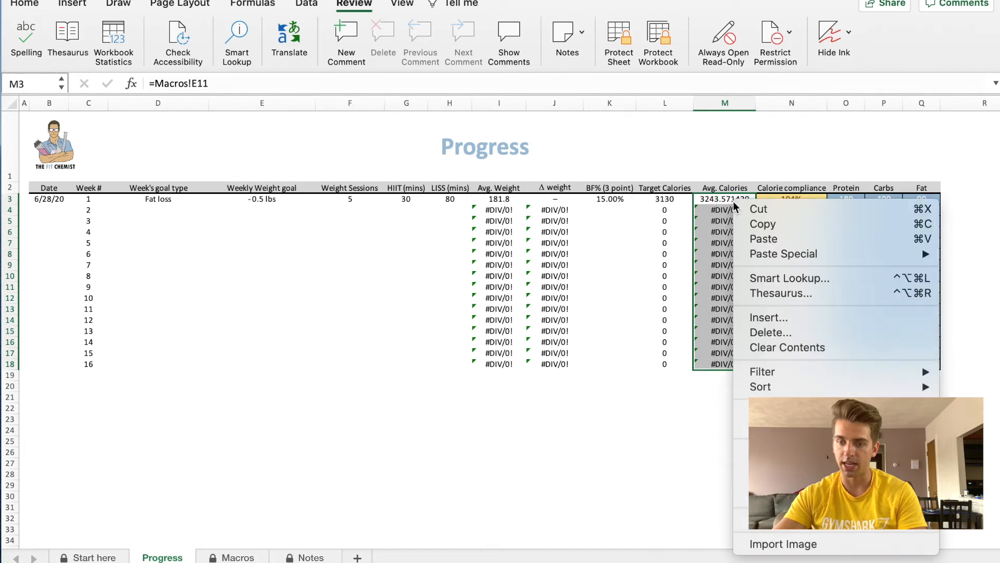
mouse_move(800, 374)
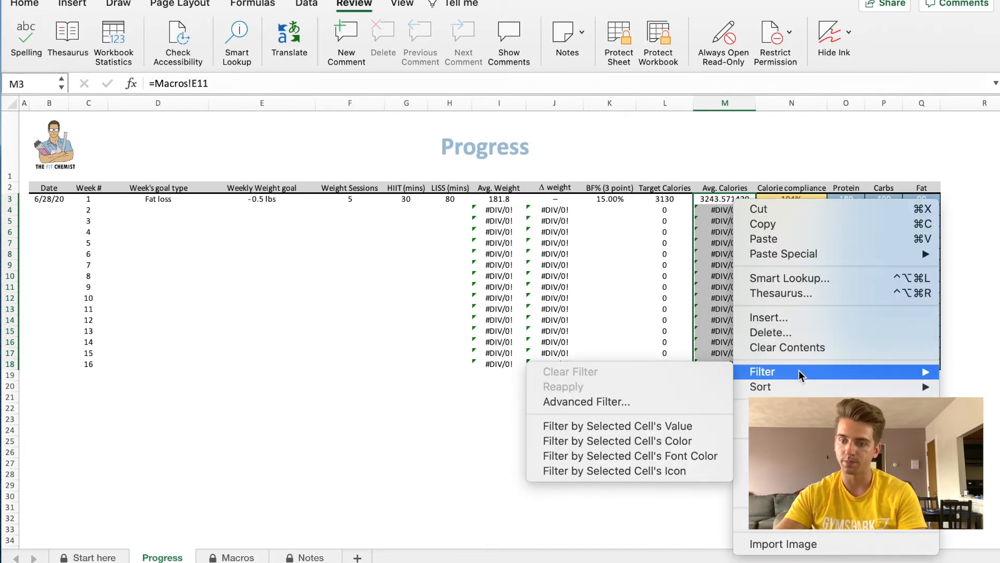
click(795, 450)
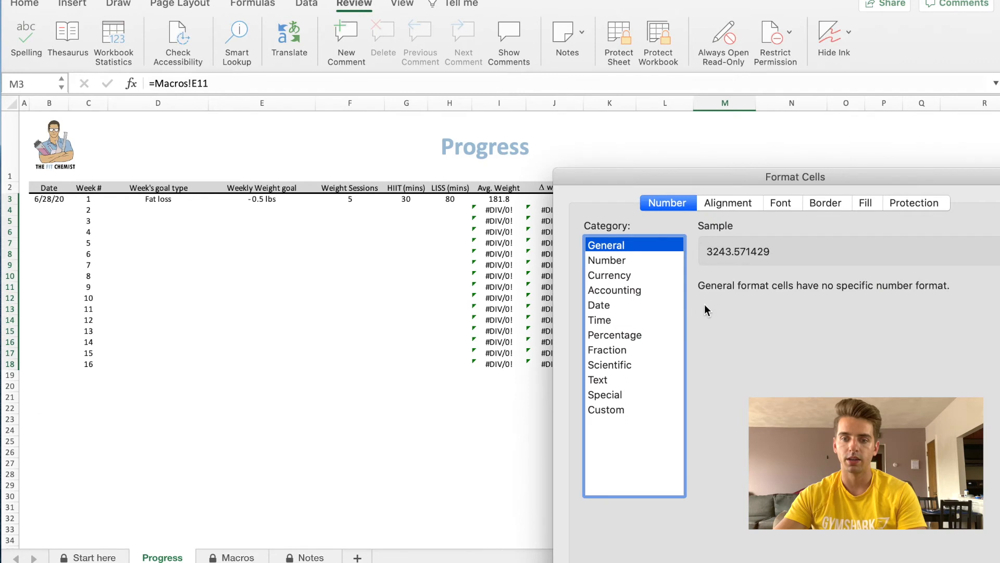
click(617, 265)
double_click(788, 287)
text(0)
key(Return)
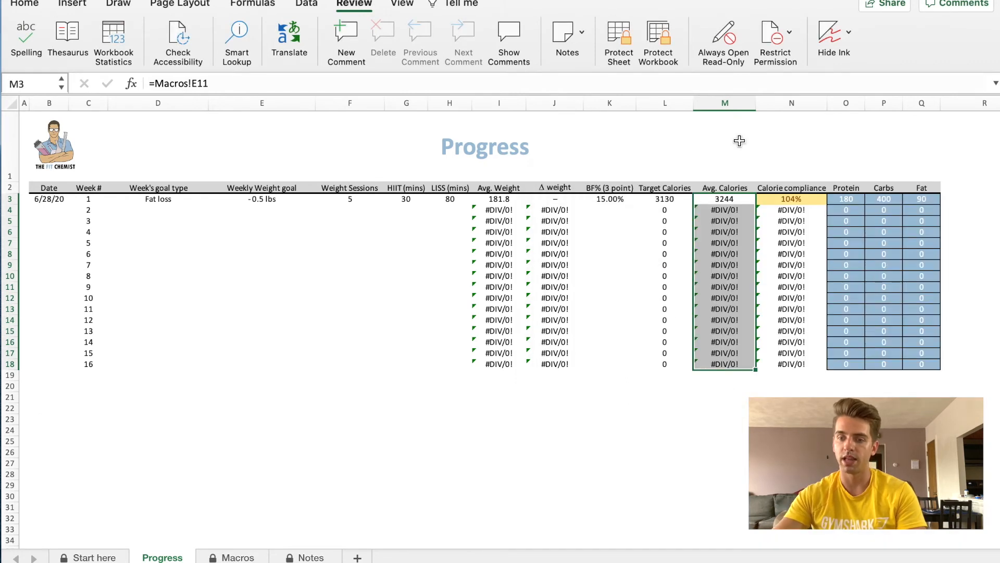
Turn sheet protection back on for the Progress sheet
click(619, 36)
click(634, 287)
click(346, 255)
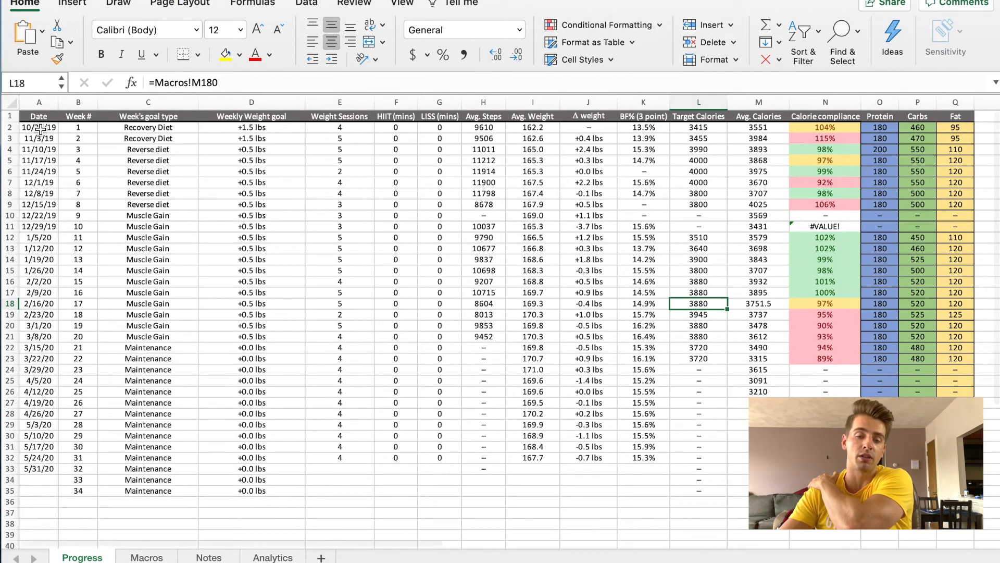
Review the check-in dates, week numbers and goal types on the Progress sheet of the filled-in example tracker
click(43, 127)
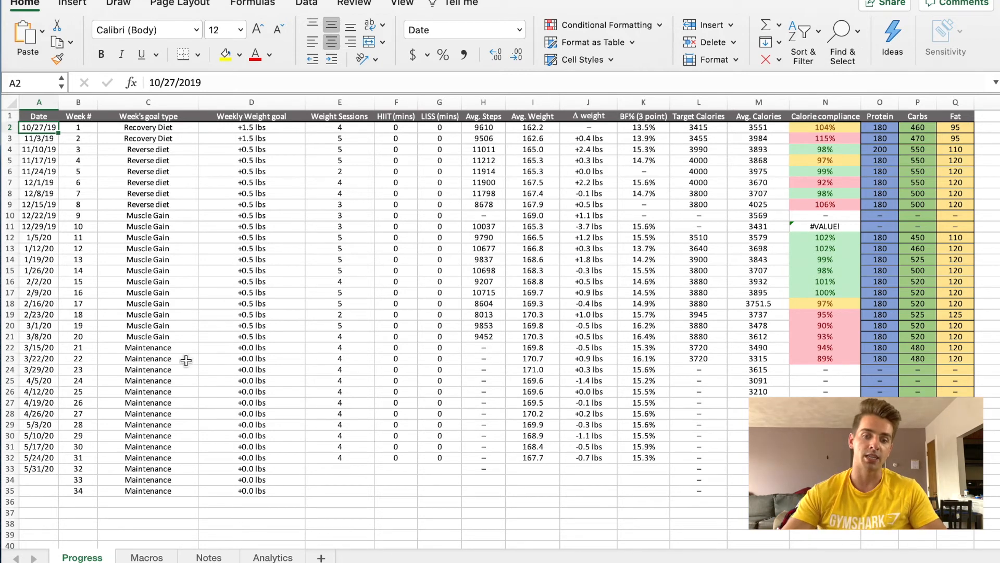
click(94, 348)
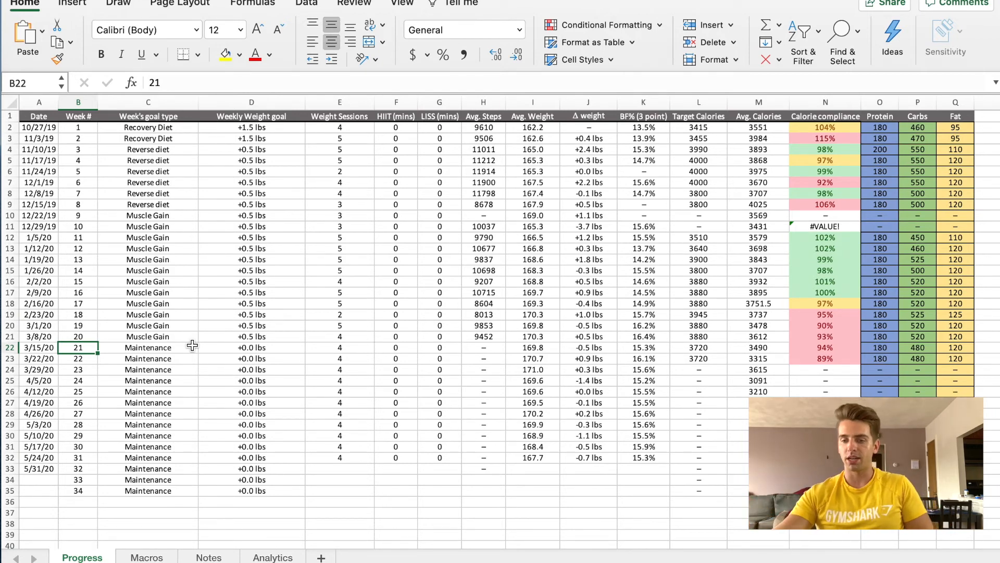
scroll(576, 288, down, 1)
scroll(576, 288, up, 1)
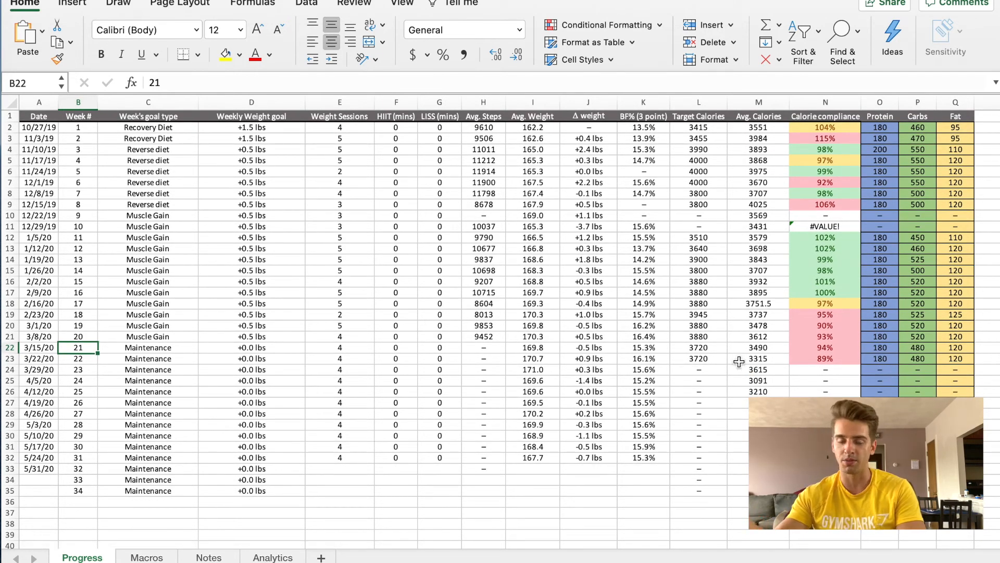
scroll(882, 292, down, 1)
scroll(882, 290, up, 1)
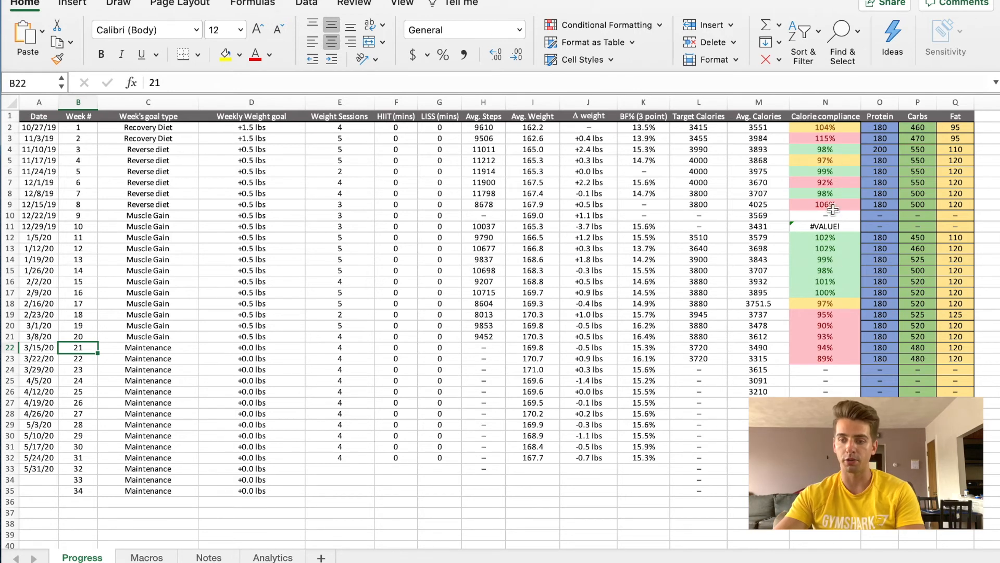
Examine the example's calorie compliance and target calories from week 18 on, the cardio minutes, and week 5's target calories and weight change
drag(841, 315, 840, 369)
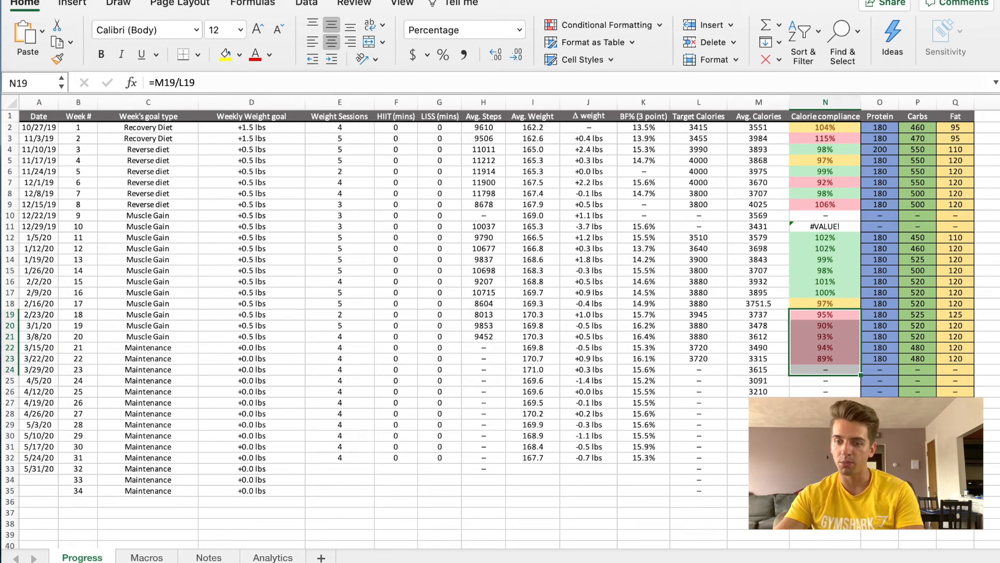
click(837, 391)
drag(700, 315, 710, 359)
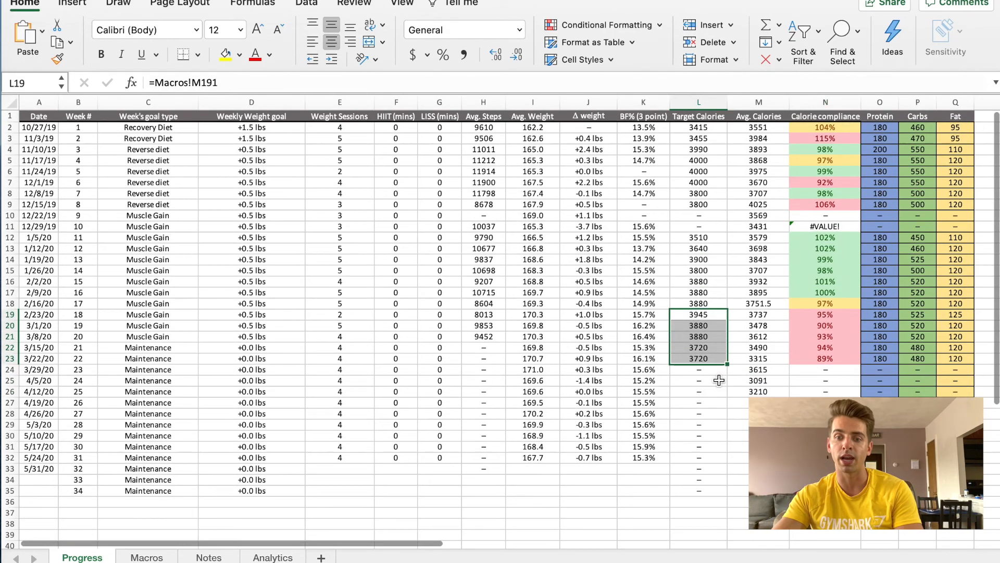
click(824, 378)
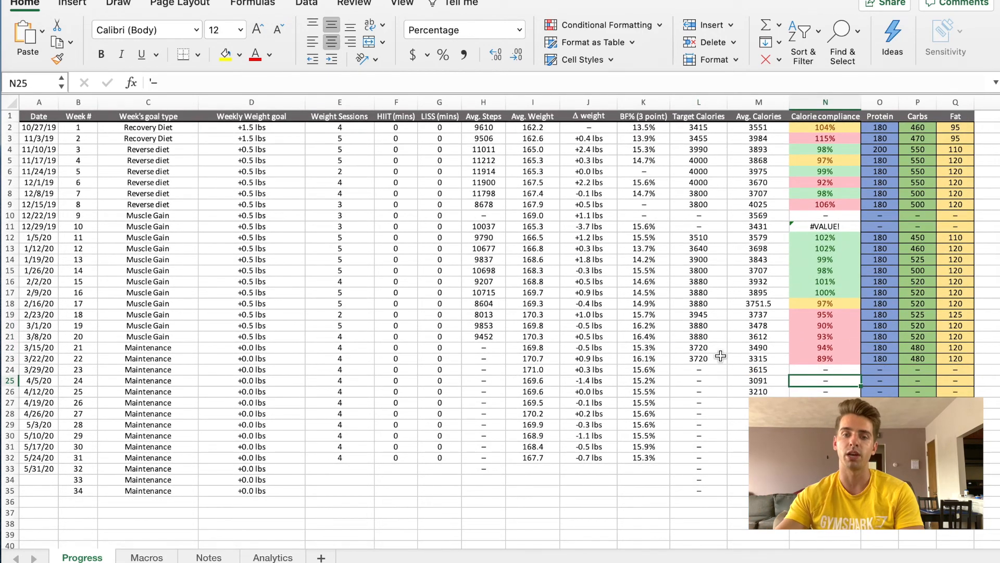
drag(392, 128, 432, 468)
click(509, 491)
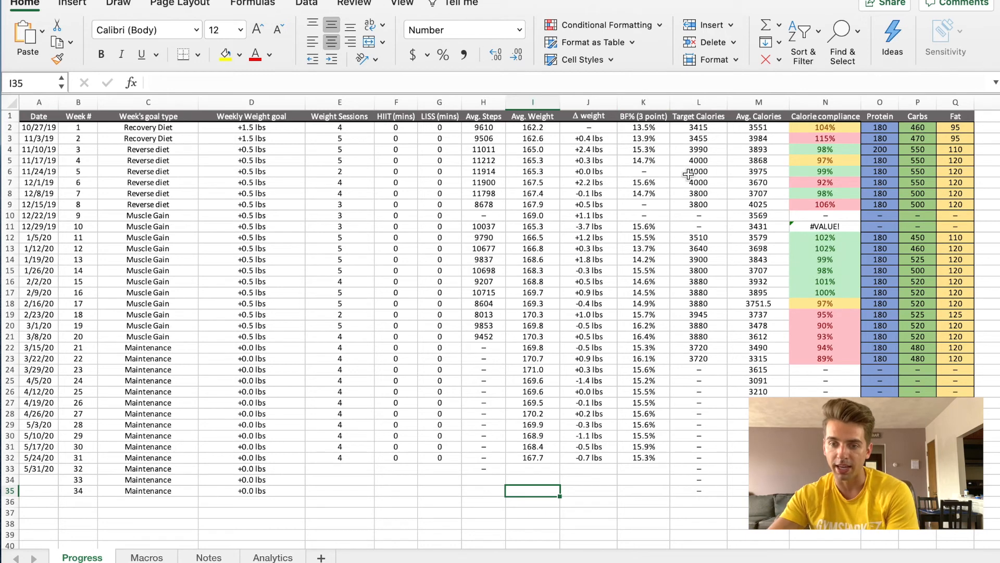
click(704, 171)
click(589, 169)
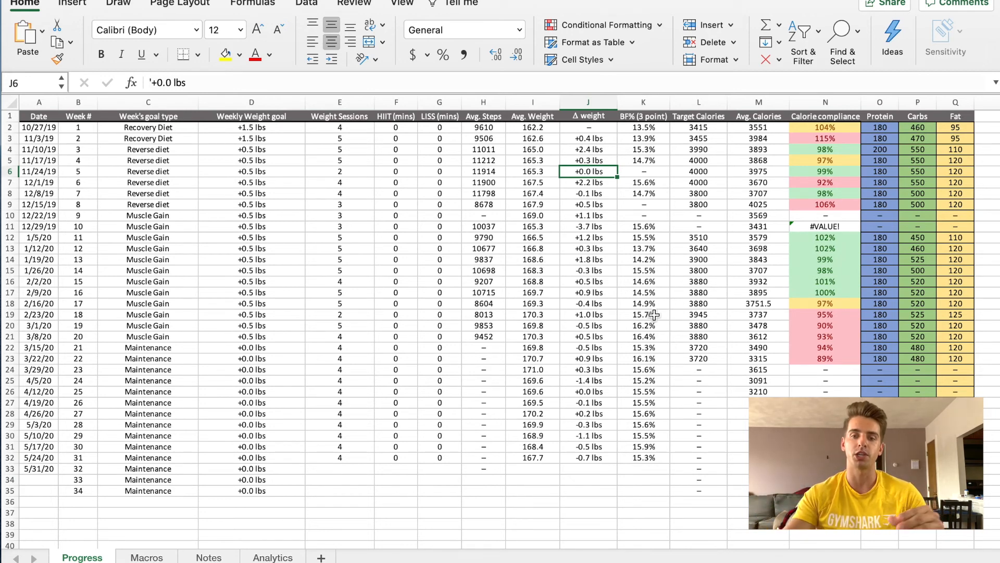
Look through the example's Macros sheet, examining the daily weights, comments, macros and compliance percentages from week 1 onward
click(147, 557)
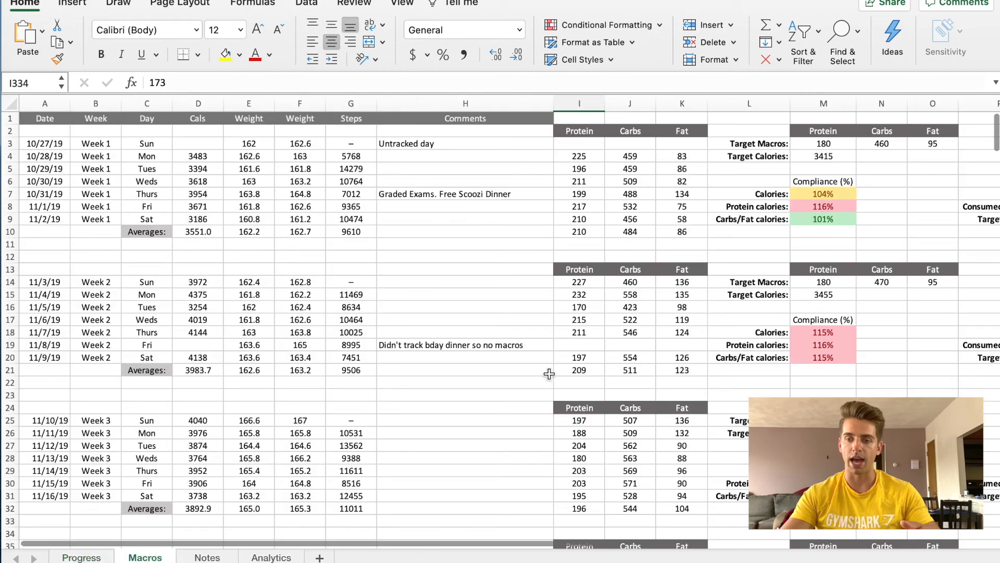
scroll(599, 324, down, 1)
scroll(599, 325, down, 5)
scroll(601, 320, up, 6)
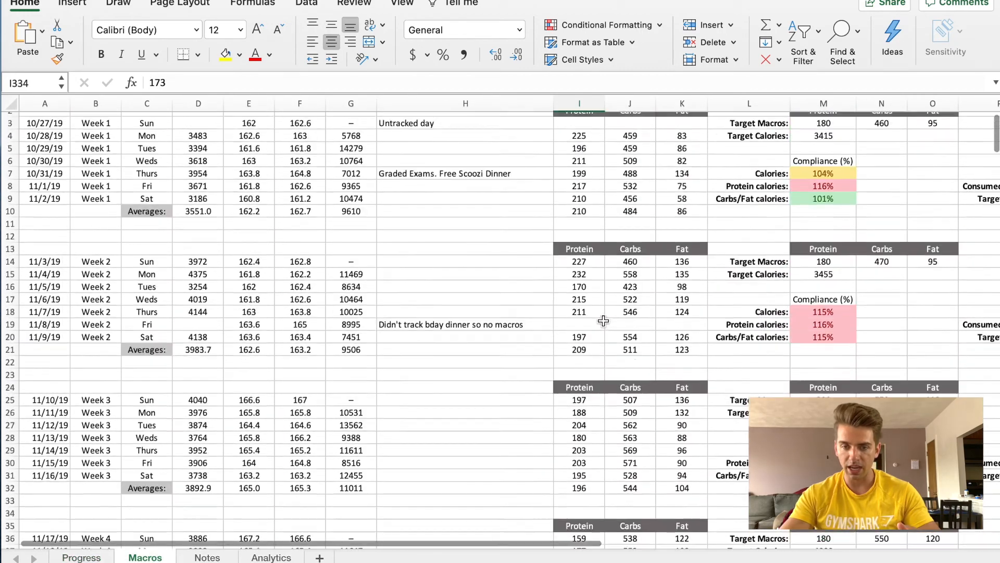
scroll(482, 164, down, 7)
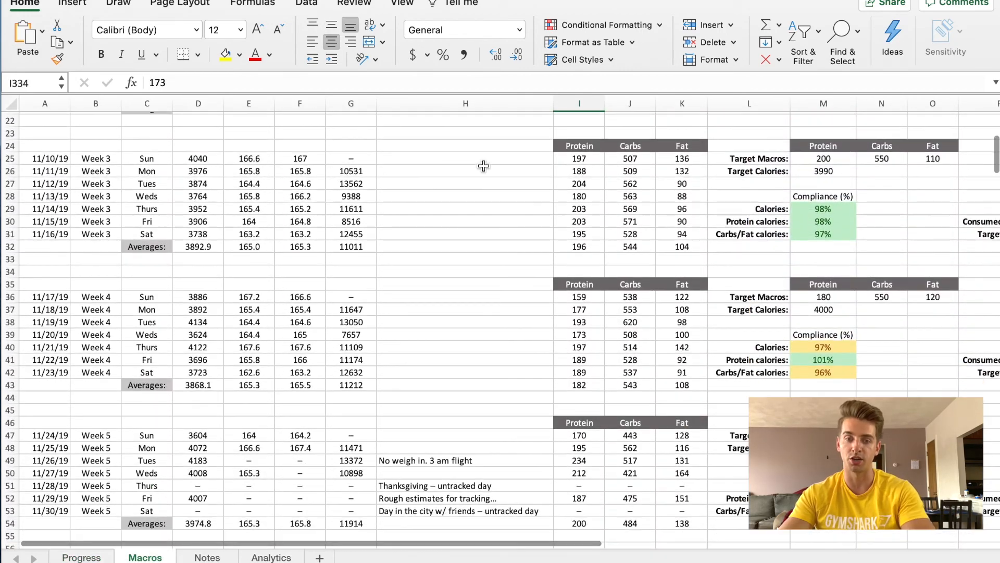
scroll(374, 207, down, 4)
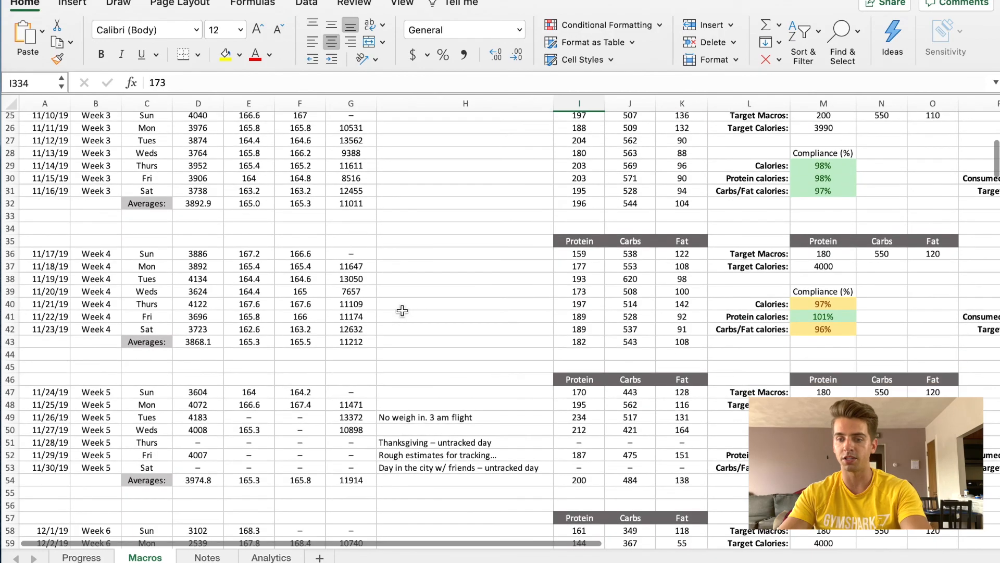
scroll(402, 311, down, 3)
scroll(833, 221, down, 4)
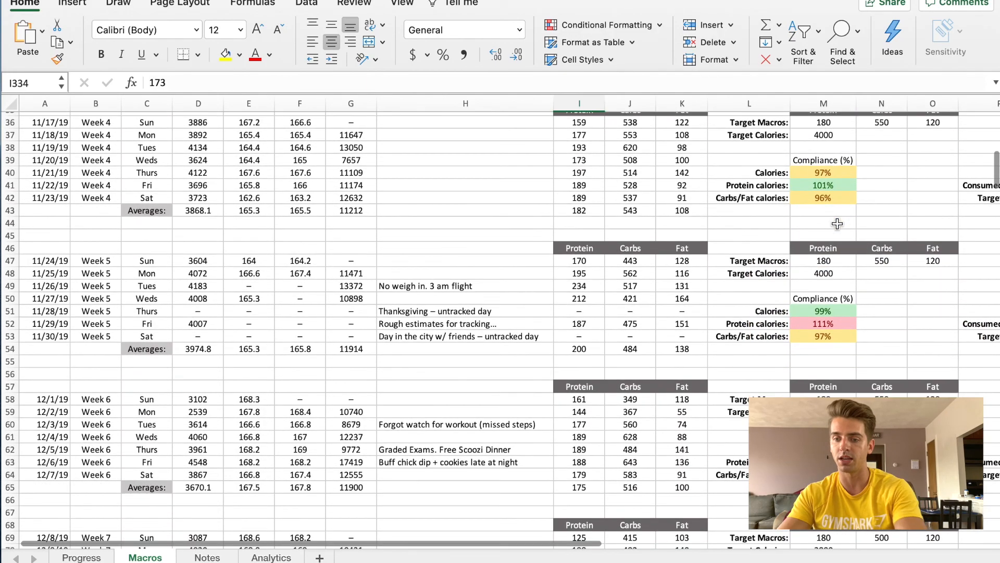
scroll(837, 224, down, 9)
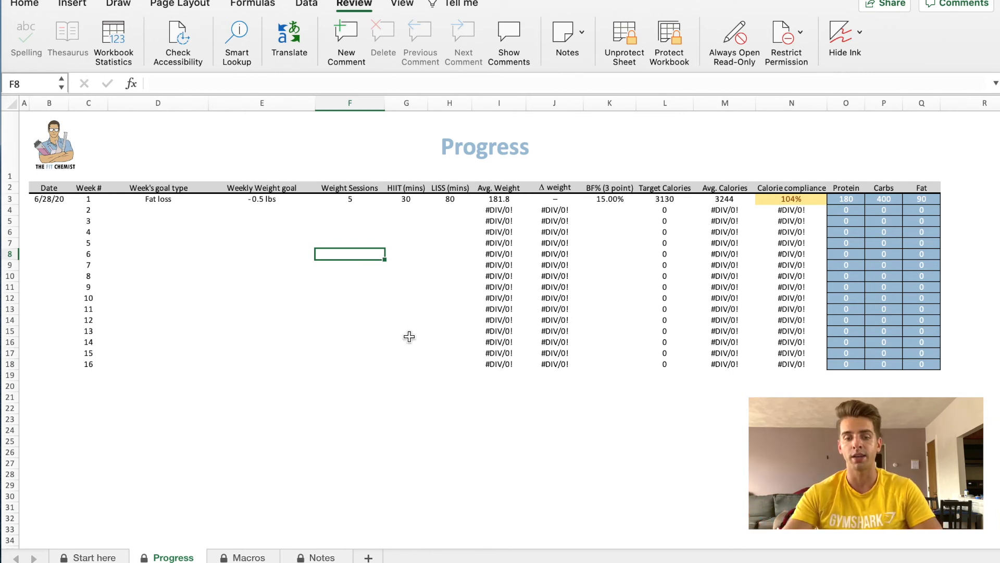
Open the Start here sheet of the calorie tracking template to view its instructions
click(93, 557)
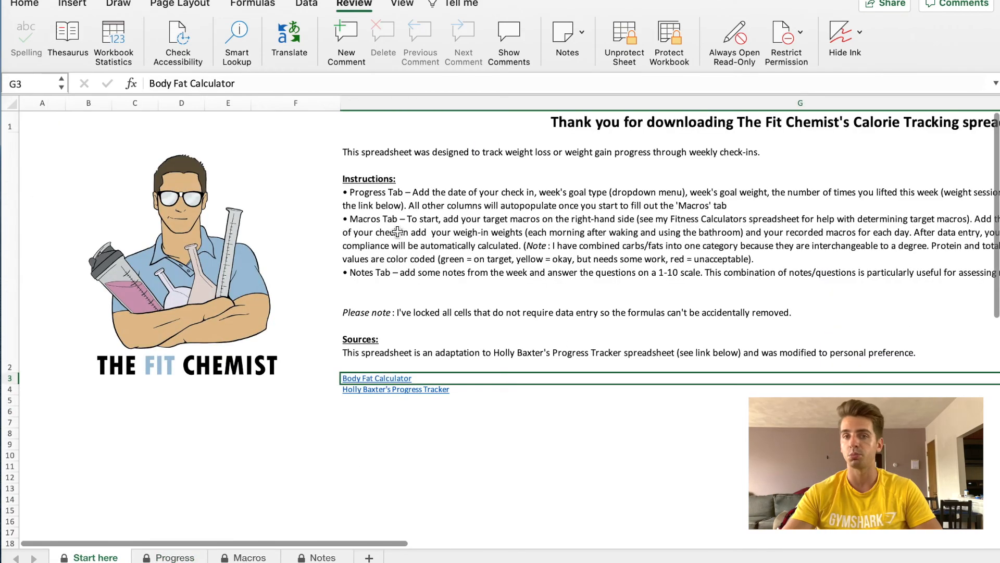